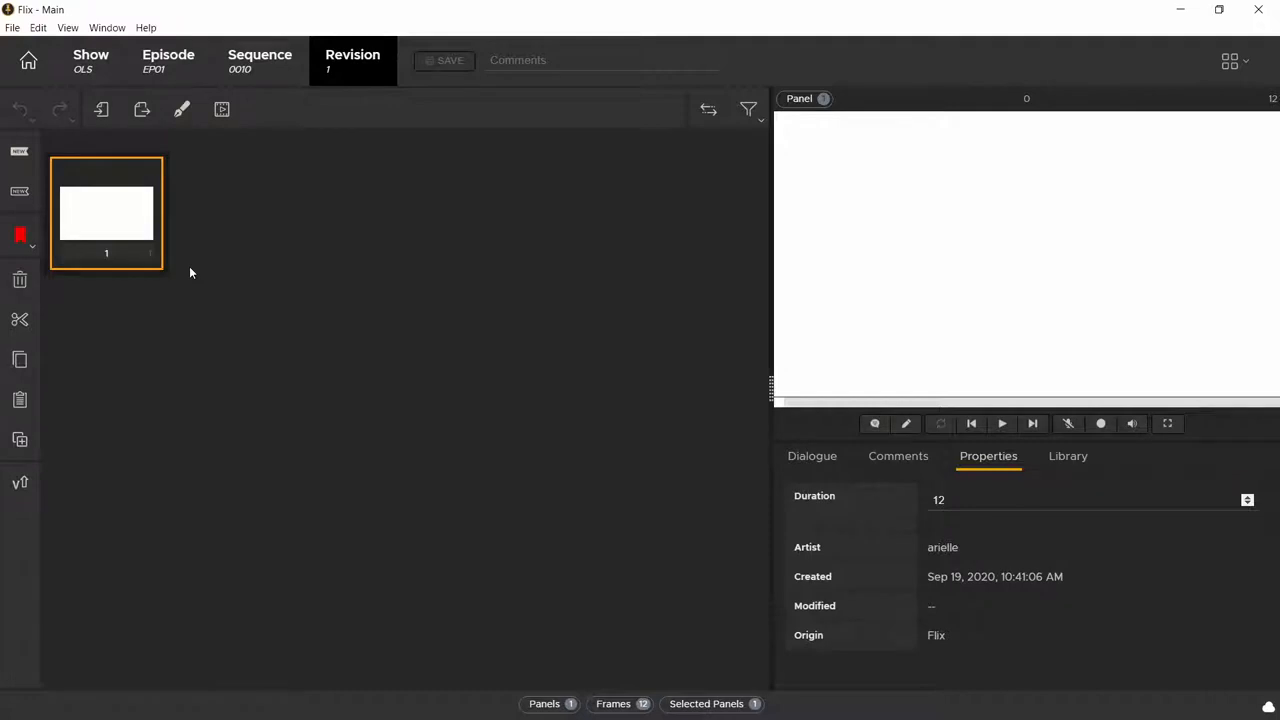
Open the blank first panel in Photoshop and create a new Flix template with aspect ratio 1.77
double_click(120, 220)
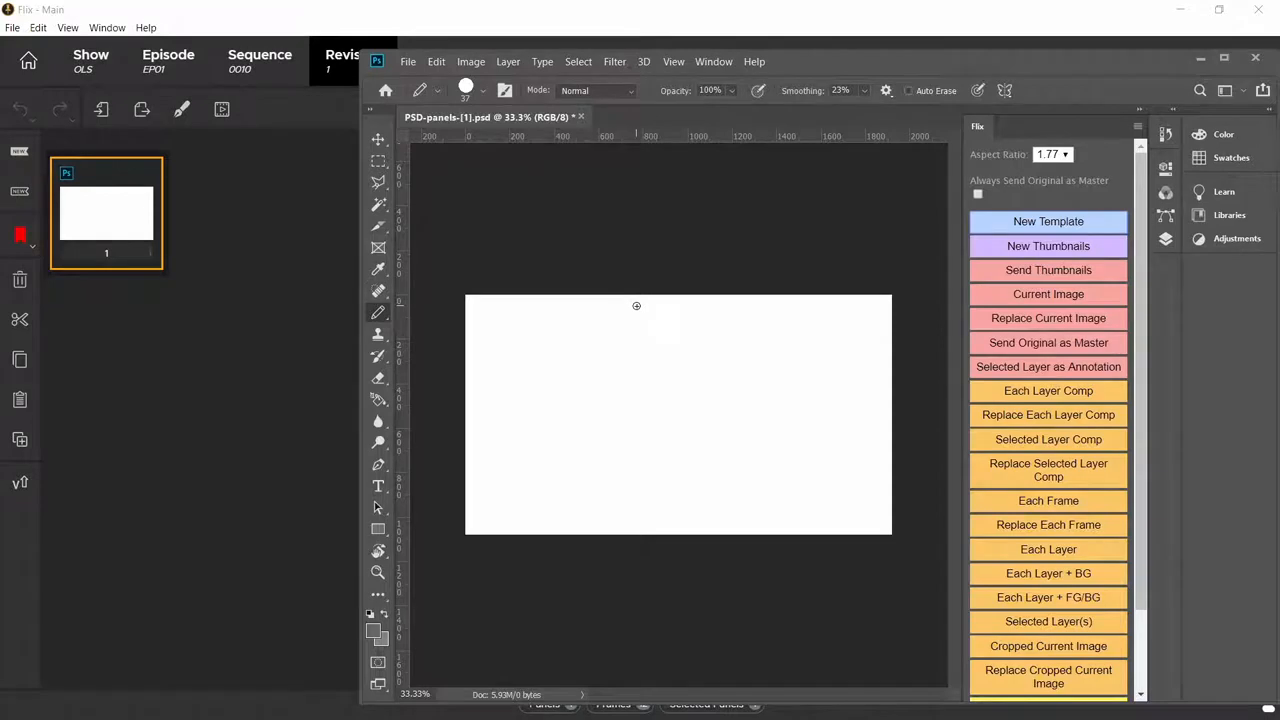
click(1089, 231)
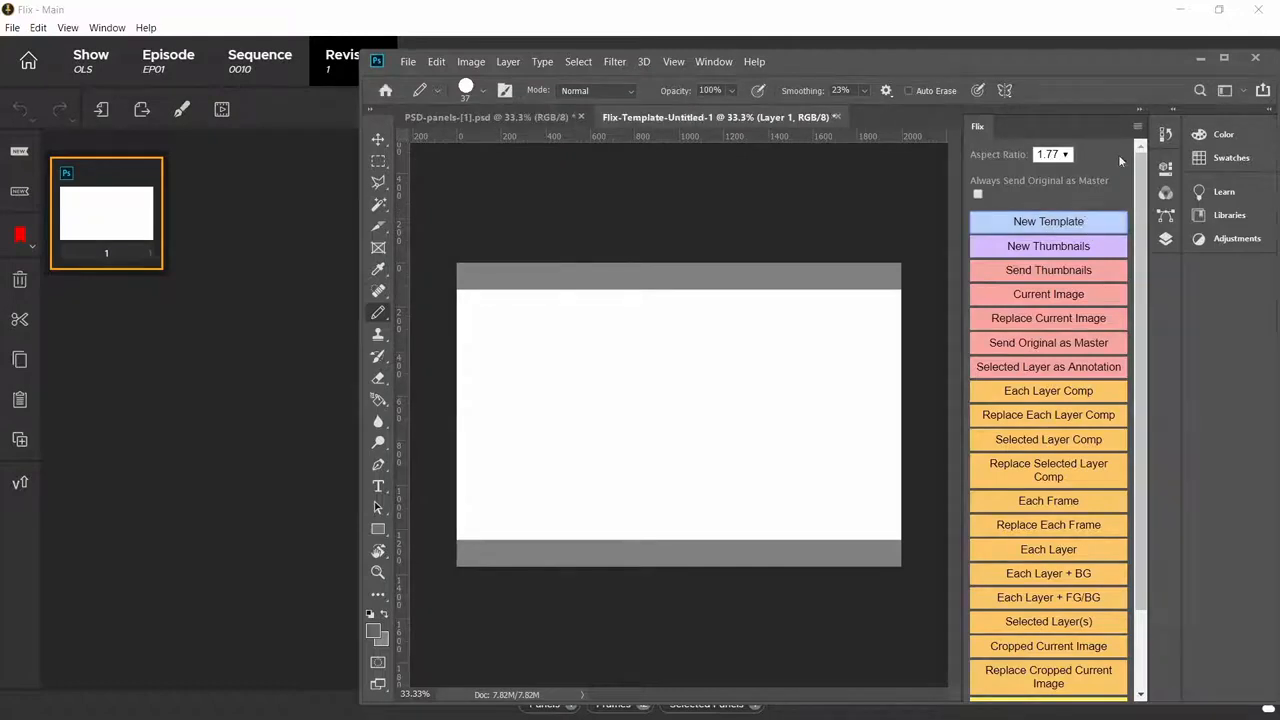
click(1173, 115)
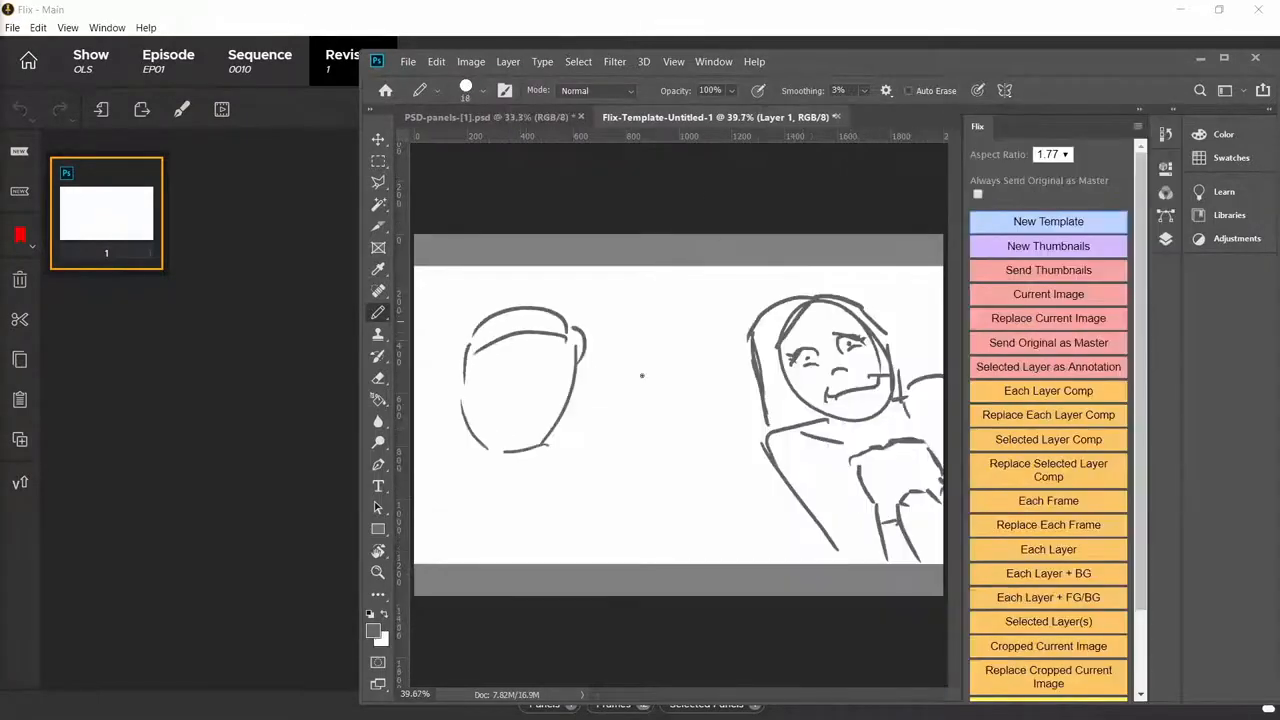
Sketch the man's facial features beside the woman and replace the current Flix panel image with the drawing
drag(536, 370, 560, 384)
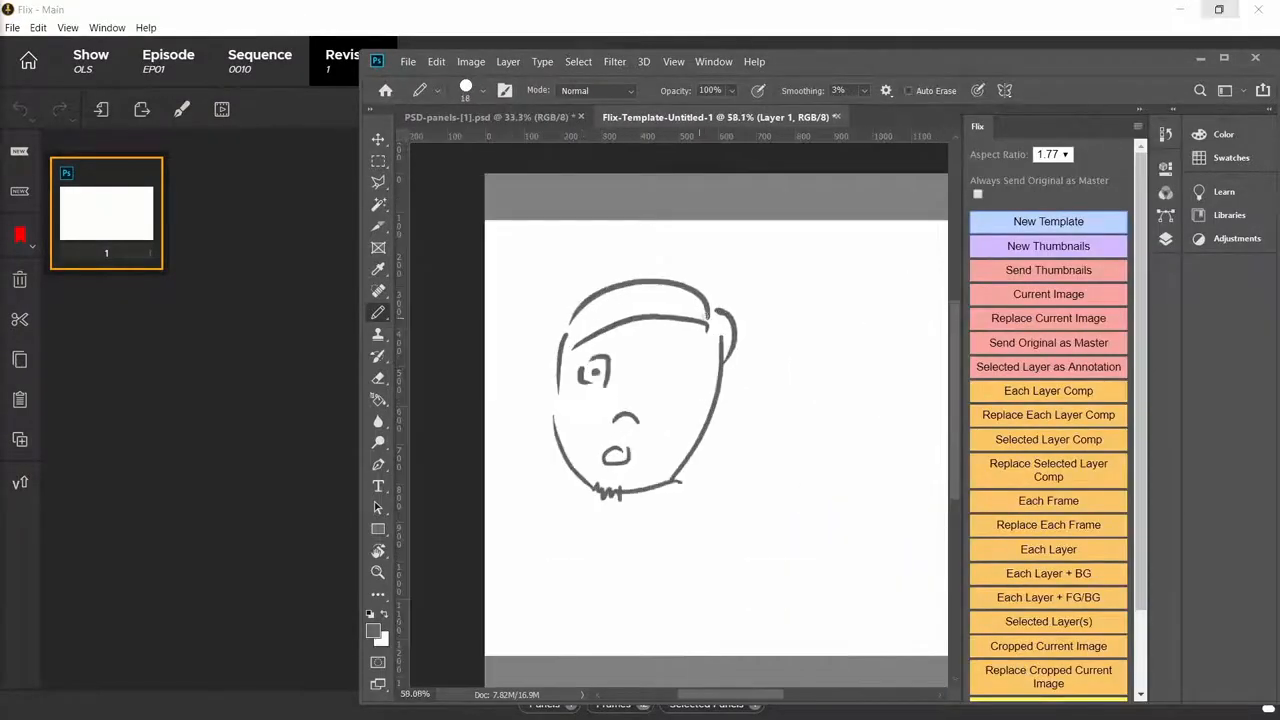
right_click(650, 370)
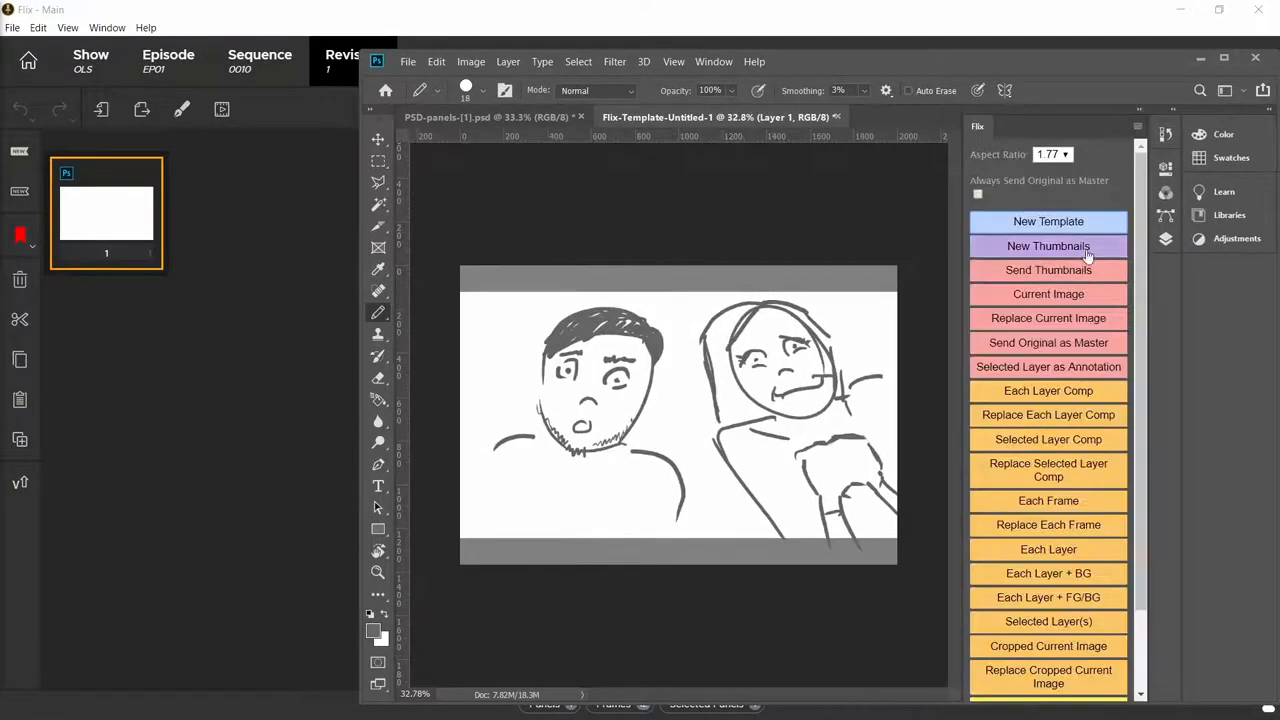
click(1069, 320)
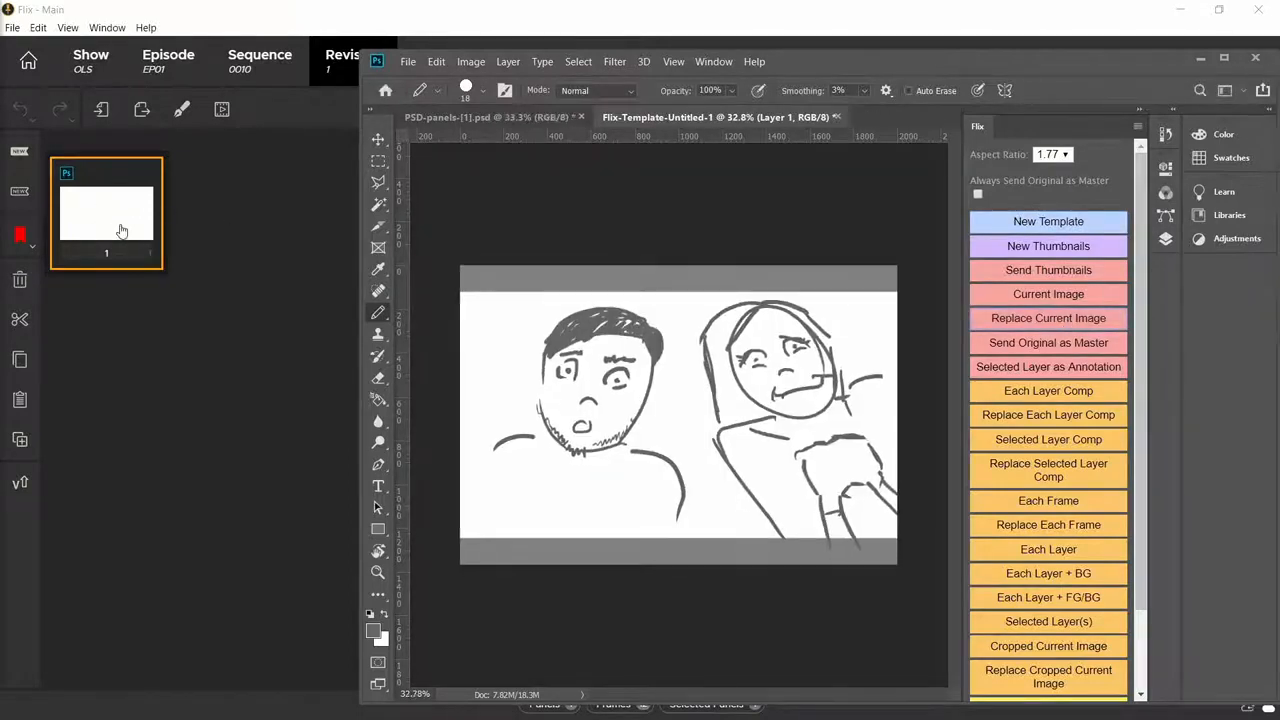
Switch to Flix and review the revision history of the updated panel
click(194, 233)
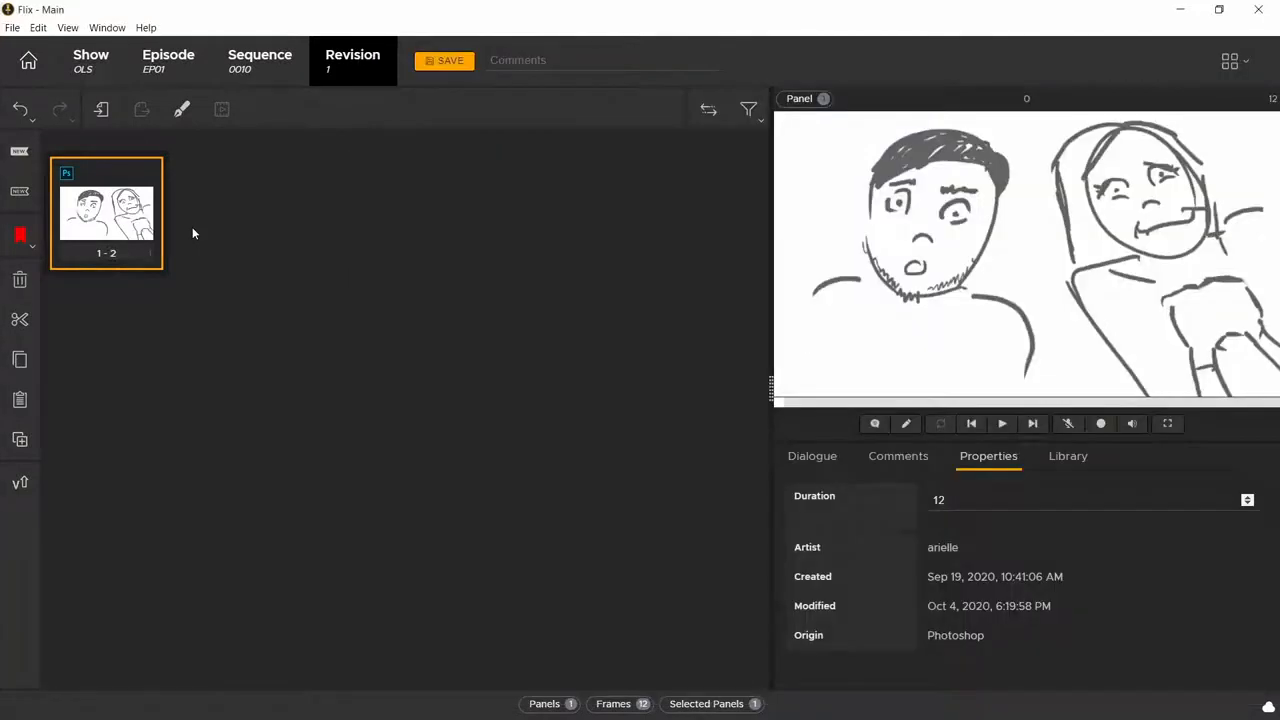
click(124, 262)
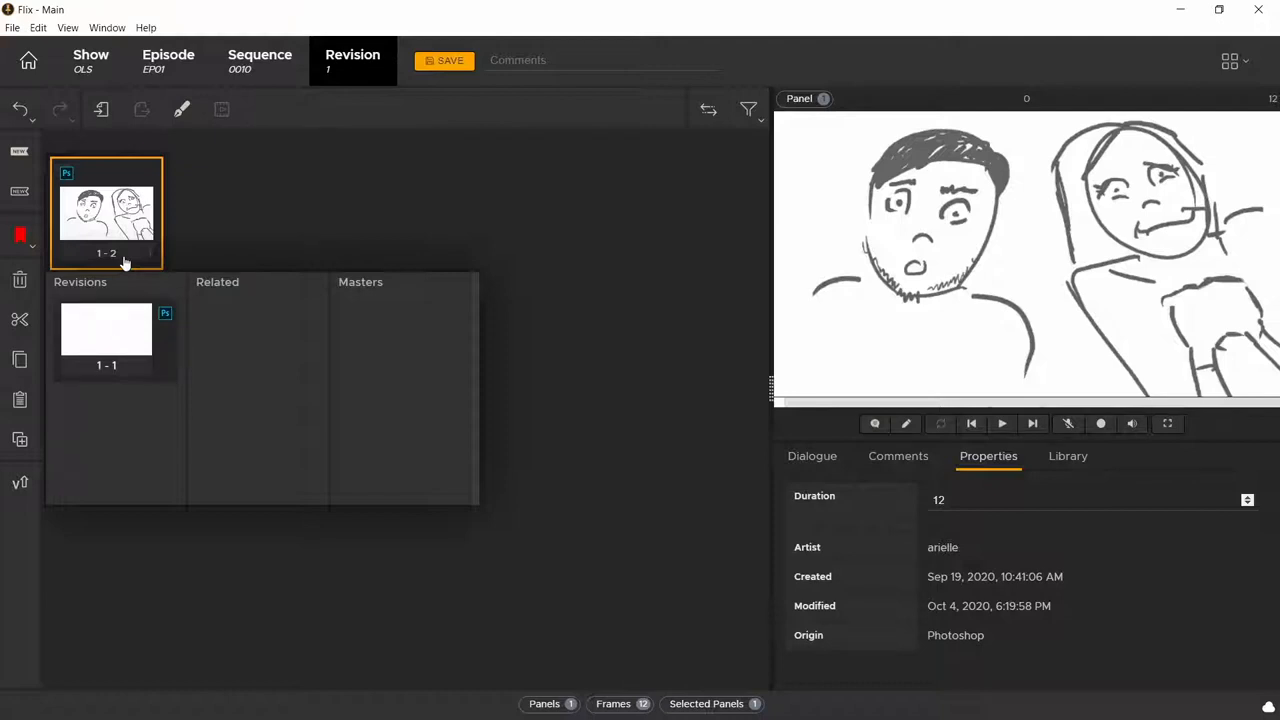
click(192, 234)
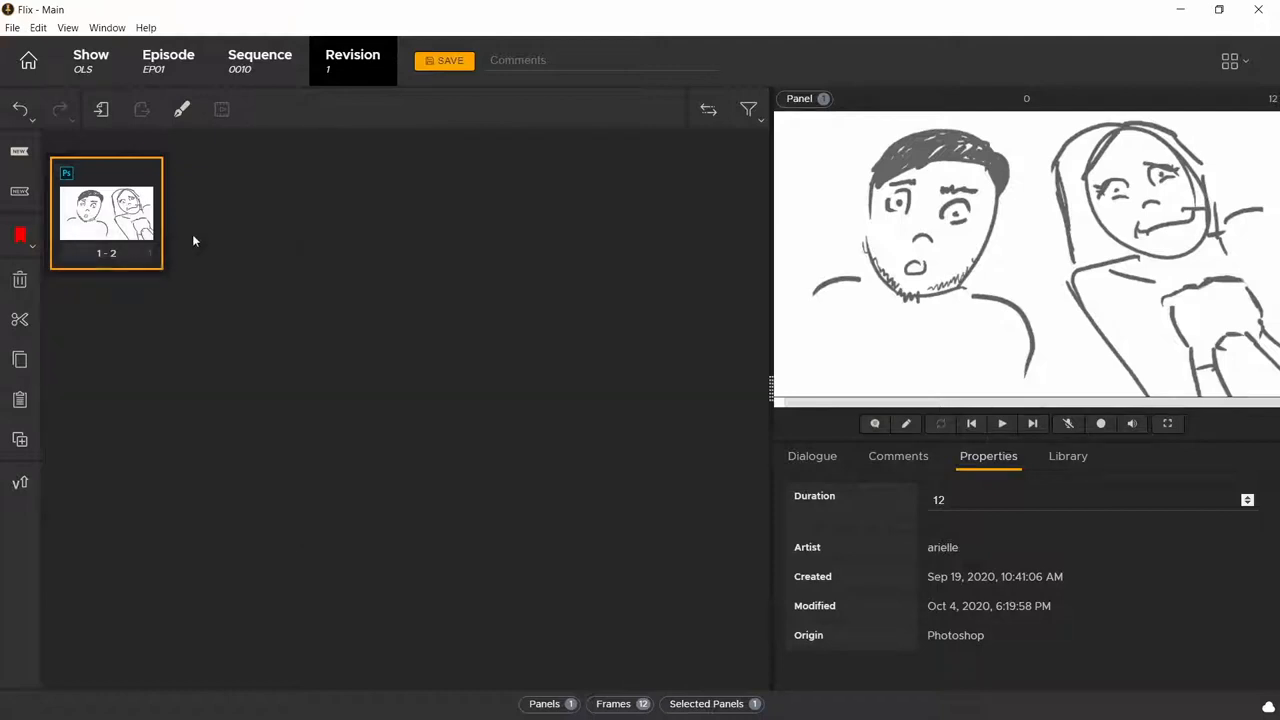
Open the updated panel in Photoshop and outline the woman's raised hand on Layer 1 with a Polygonal Lasso selection
double_click(136, 212)
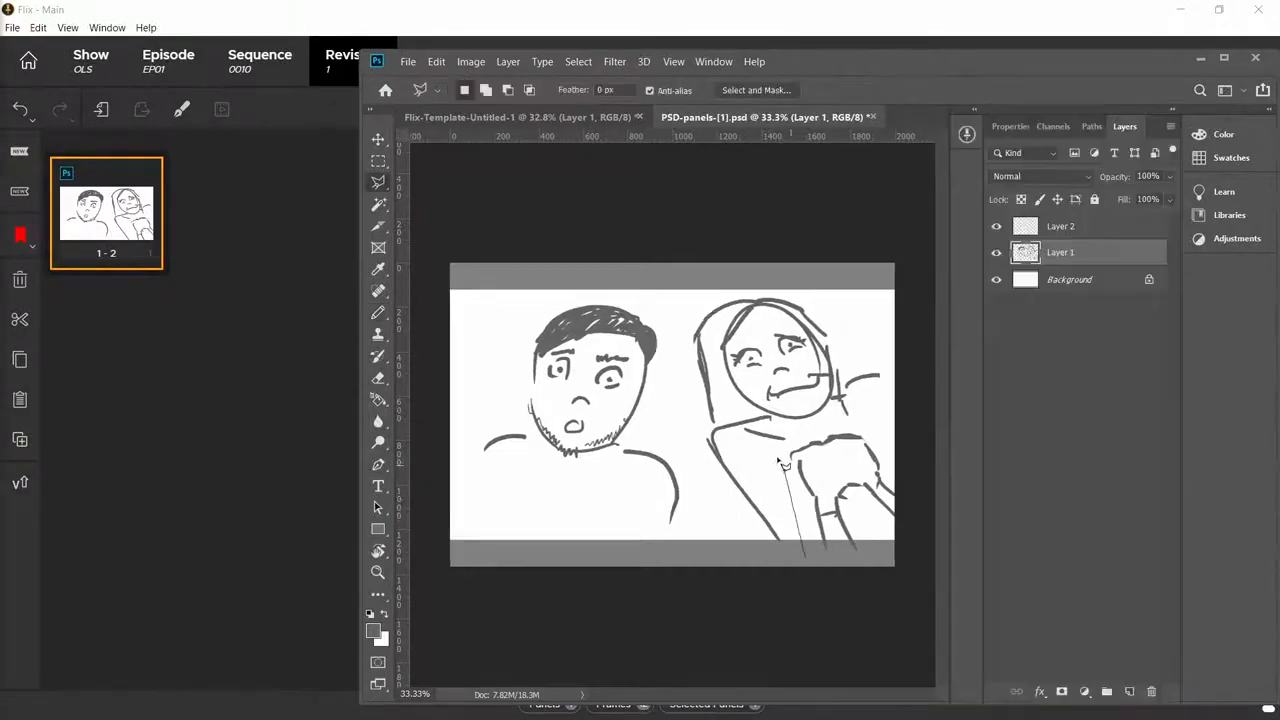
click(770, 455)
click(813, 427)
click(878, 427)
click(914, 505)
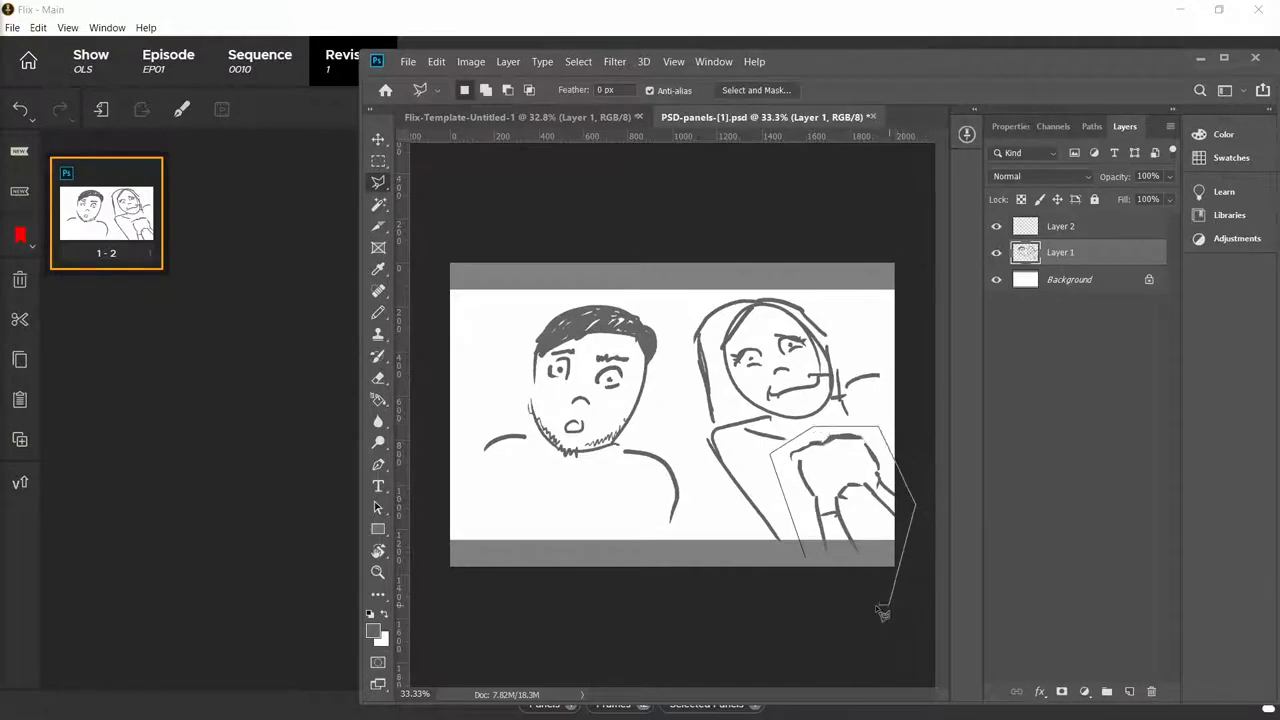
double_click(818, 580)
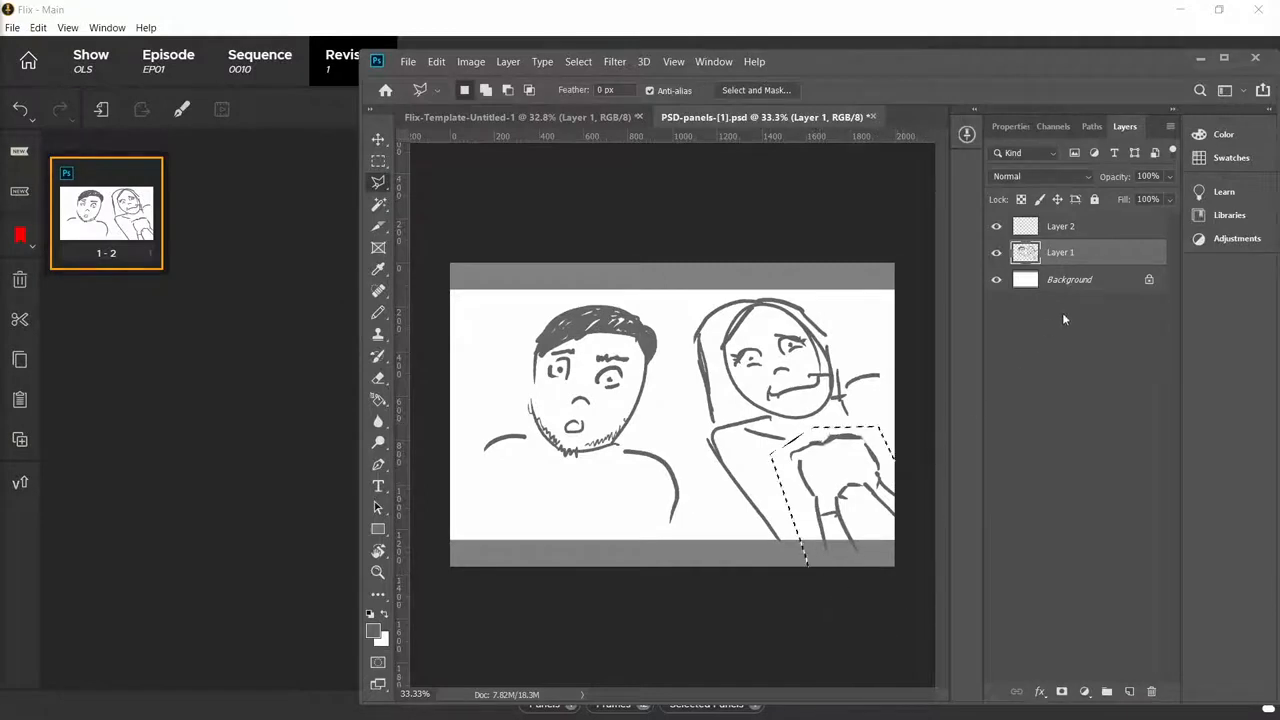
Move the selected hand slightly up toward the woman's chin and send the image to Flix as a new panel
click(379, 140)
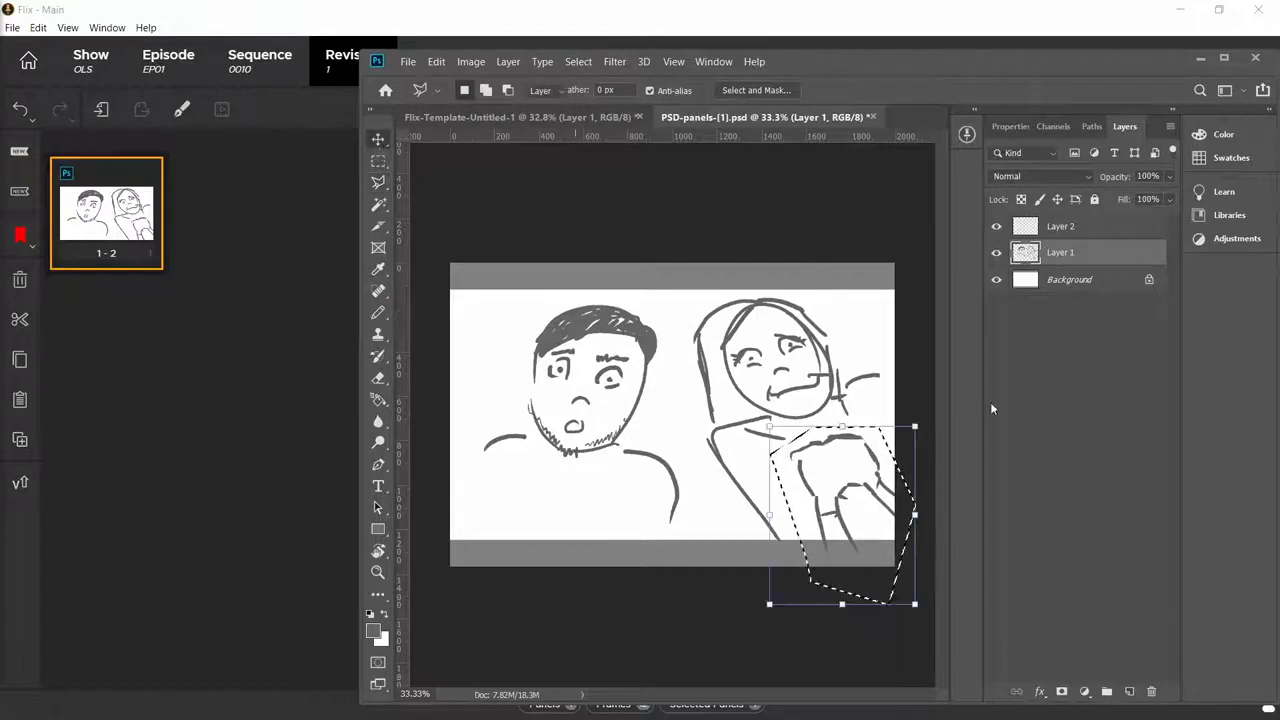
drag(840, 497, 835, 481)
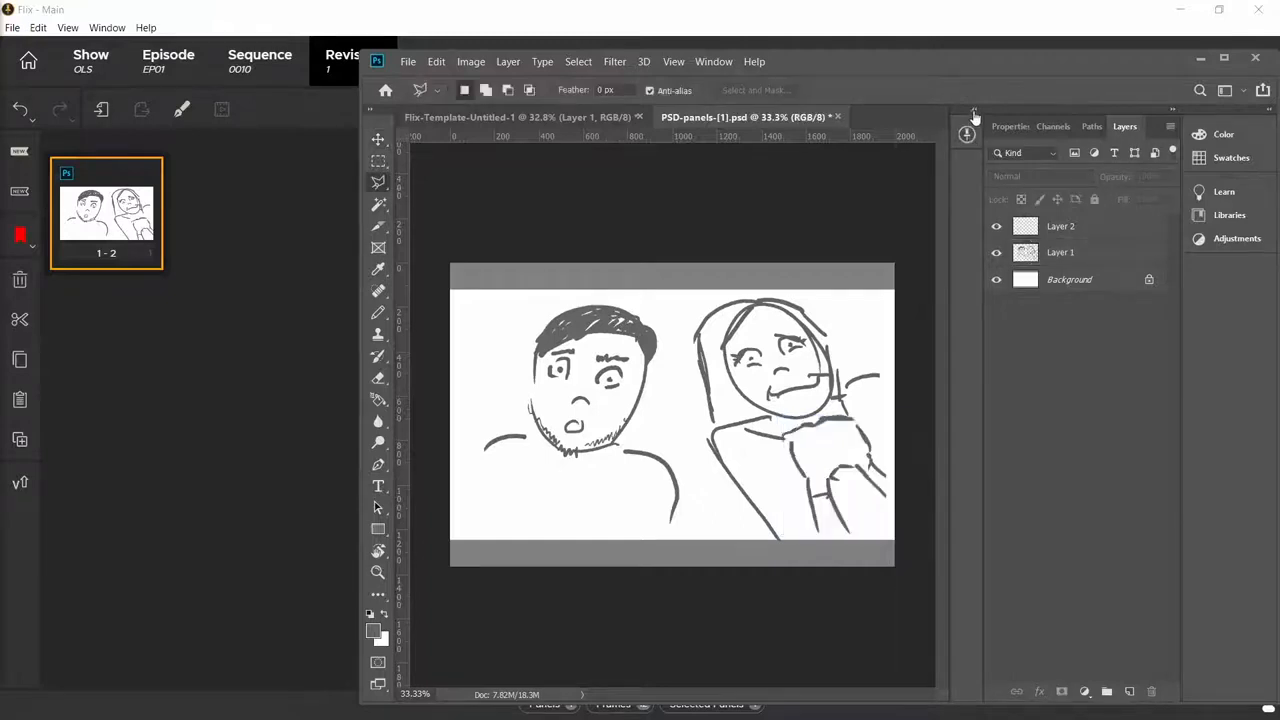
click(967, 130)
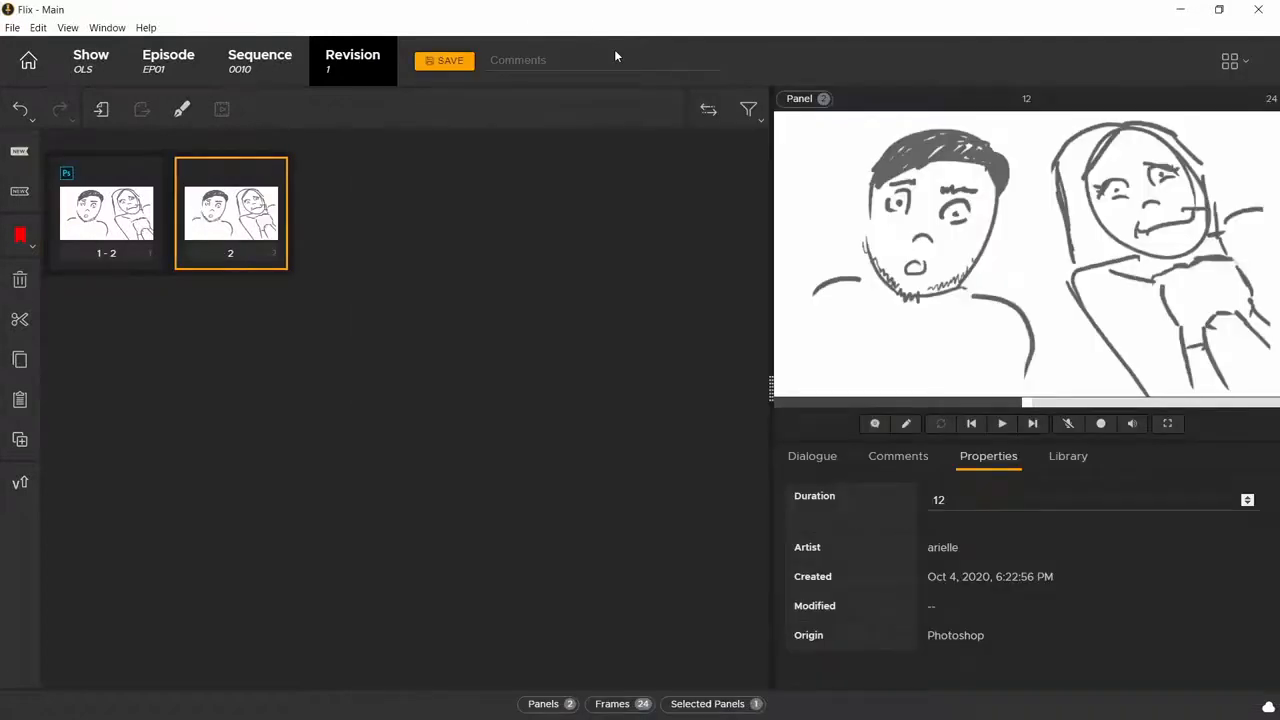
Switch back to Photoshop and draw the man's hand in front of his chest on Layer 2
key(alt+Tab)
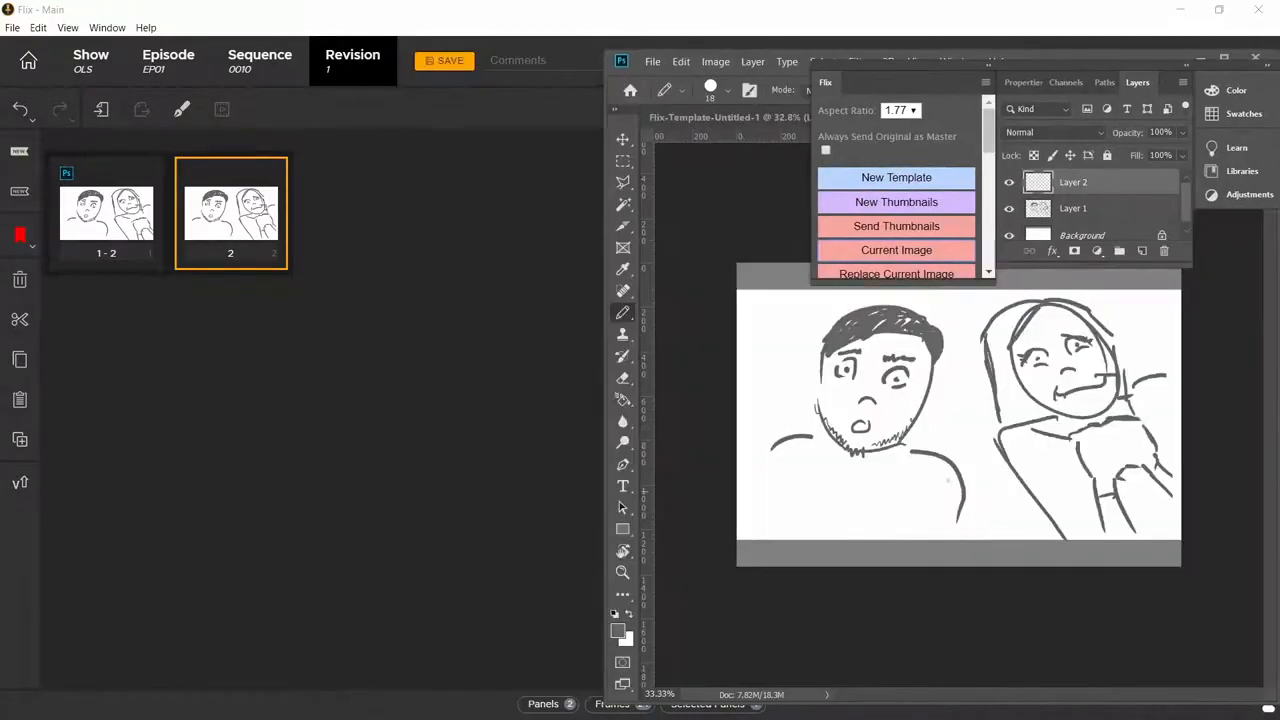
mouse_move(960, 490)
mouse_down()
mouse_move(880, 483)
mouse_move(864, 516)
mouse_move(872, 532)
mouse_up()
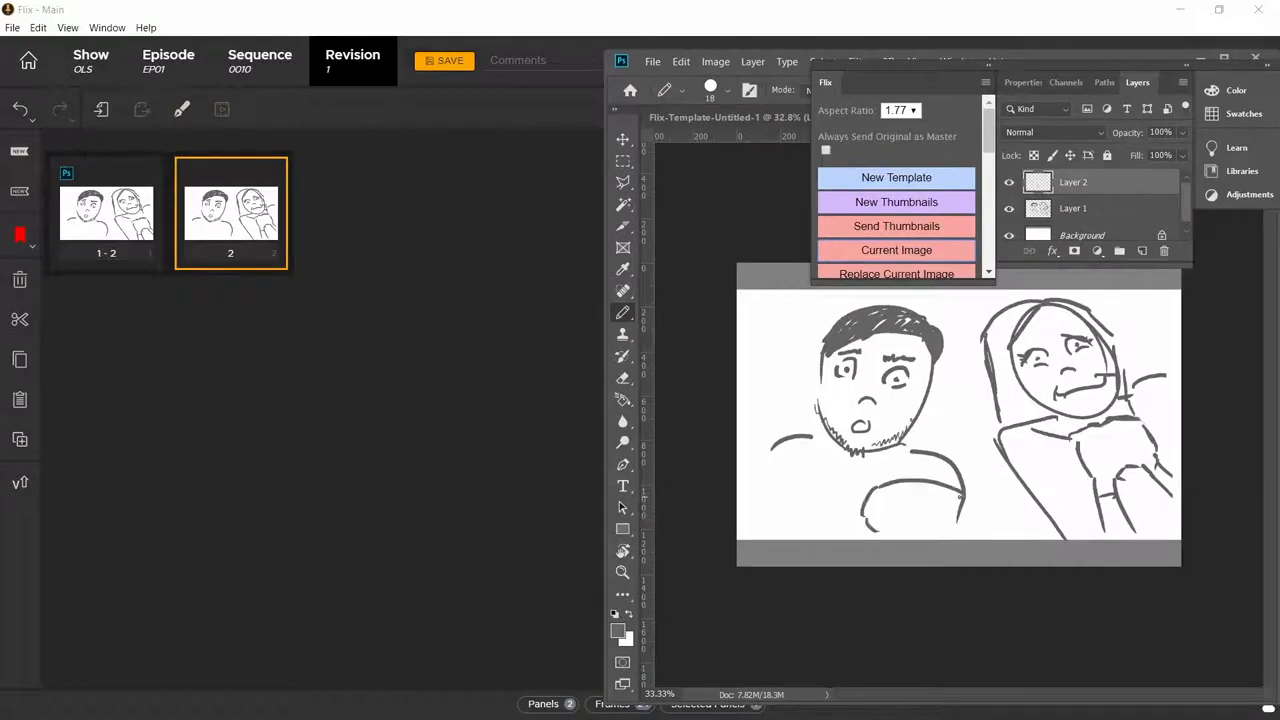
mouse_move(880, 484)
mouse_down()
mouse_move(916, 476)
mouse_move(917, 493)
mouse_move(892, 495)
mouse_up()
mouse_move(892, 486)
mouse_down()
mouse_move(925, 516)
mouse_move(910, 516)
mouse_move(922, 499)
mouse_move(940, 530)
mouse_move(877, 524)
mouse_move(904, 532)
mouse_move(869, 539)
mouse_move(932, 539)
mouse_move(890, 533)
mouse_up()
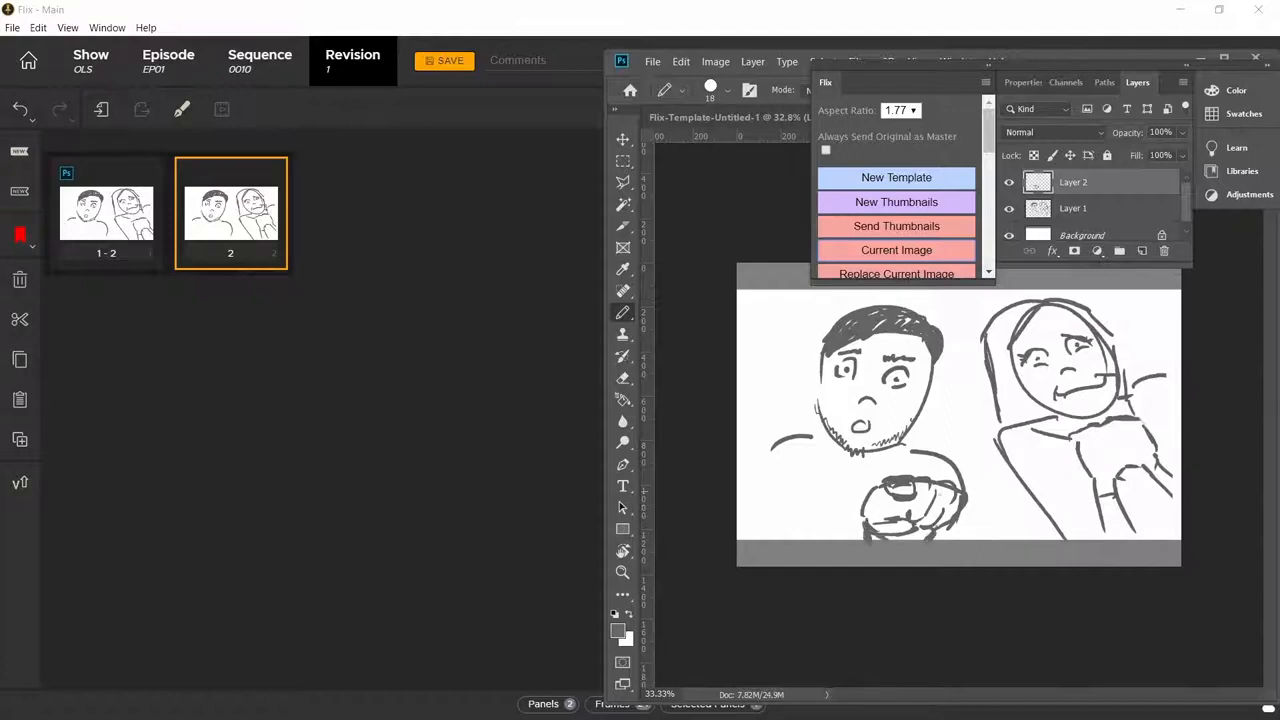
drag(914, 478, 891, 474)
Undo the last strokes around the man's hand, redraw its lower edge and send the image to Flix as a new panel
key(ctrl+z)
key(ctrl+z)
key(ctrl+z)
key(ctrl+z)
key(ctrl+z)
key(ctrl+z)
key(ctrl+z)
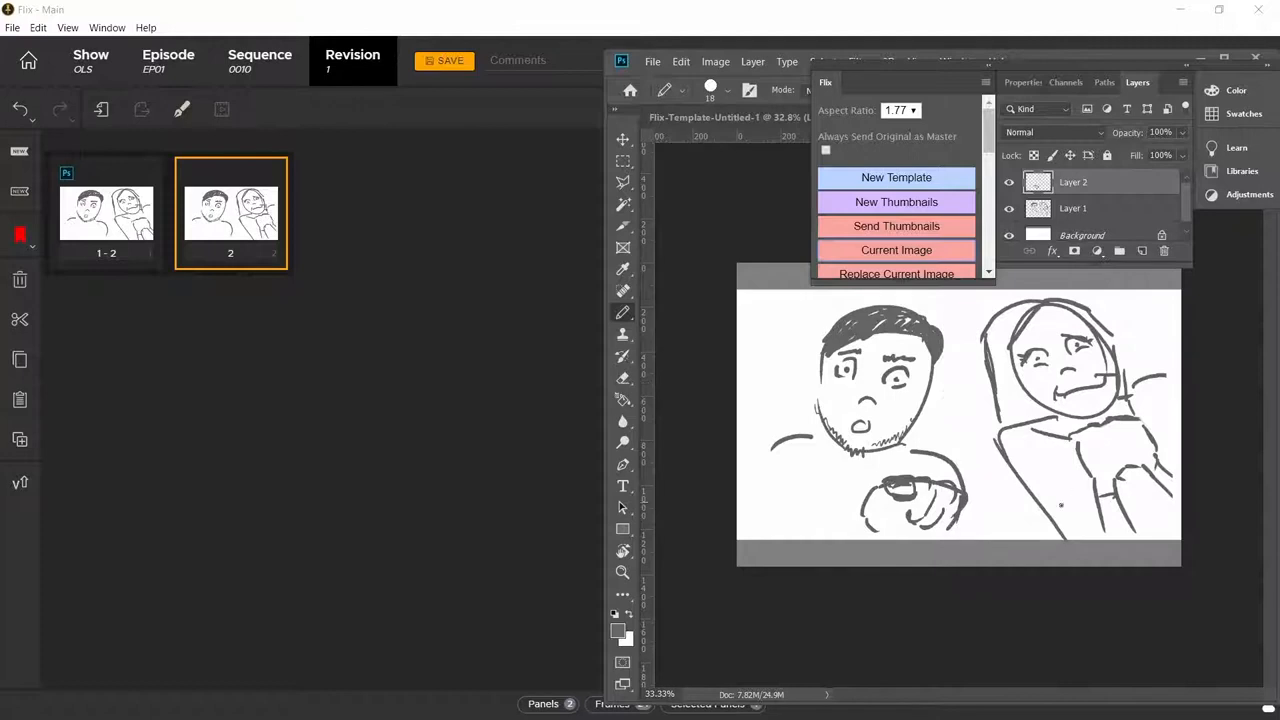
mouse_move(931, 532)
mouse_down()
mouse_move(948, 529)
mouse_move(898, 523)
mouse_move(868, 537)
mouse_move(908, 538)
mouse_up()
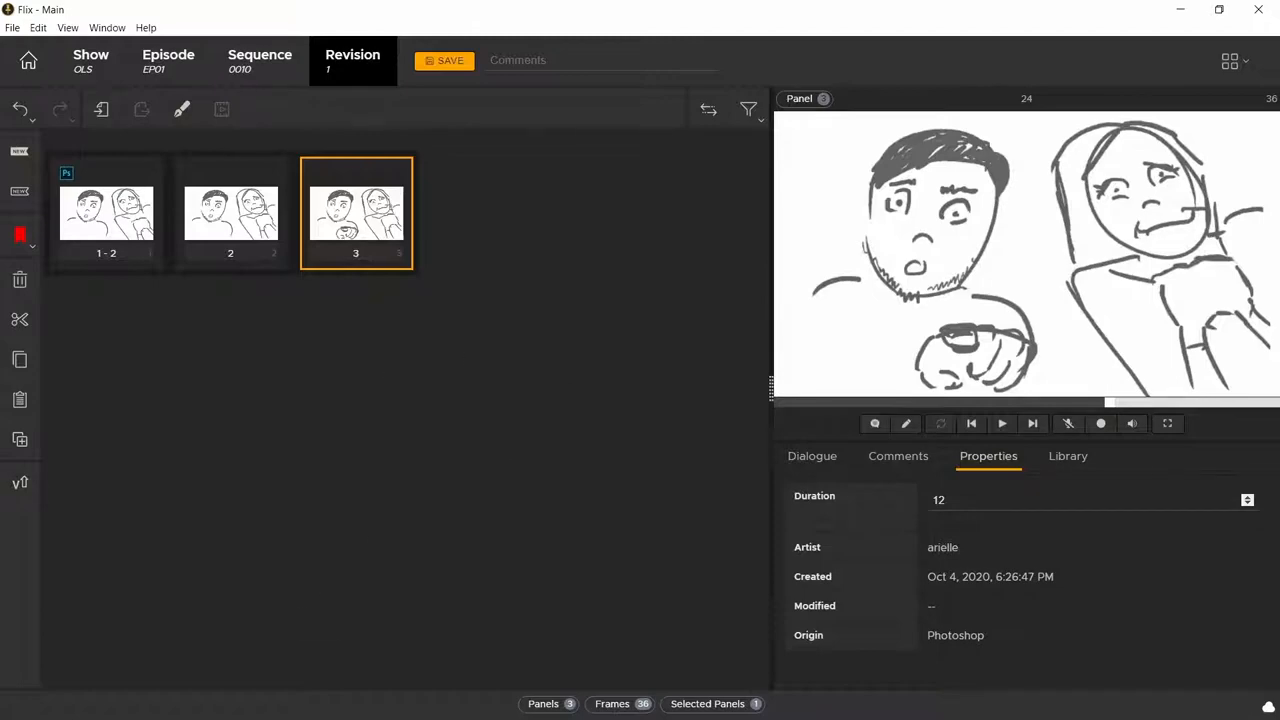
Open the current Flix panel's image in Photoshop and create a new thumbnails sheet with aspect ratio 1.77
key(alt+Tab)
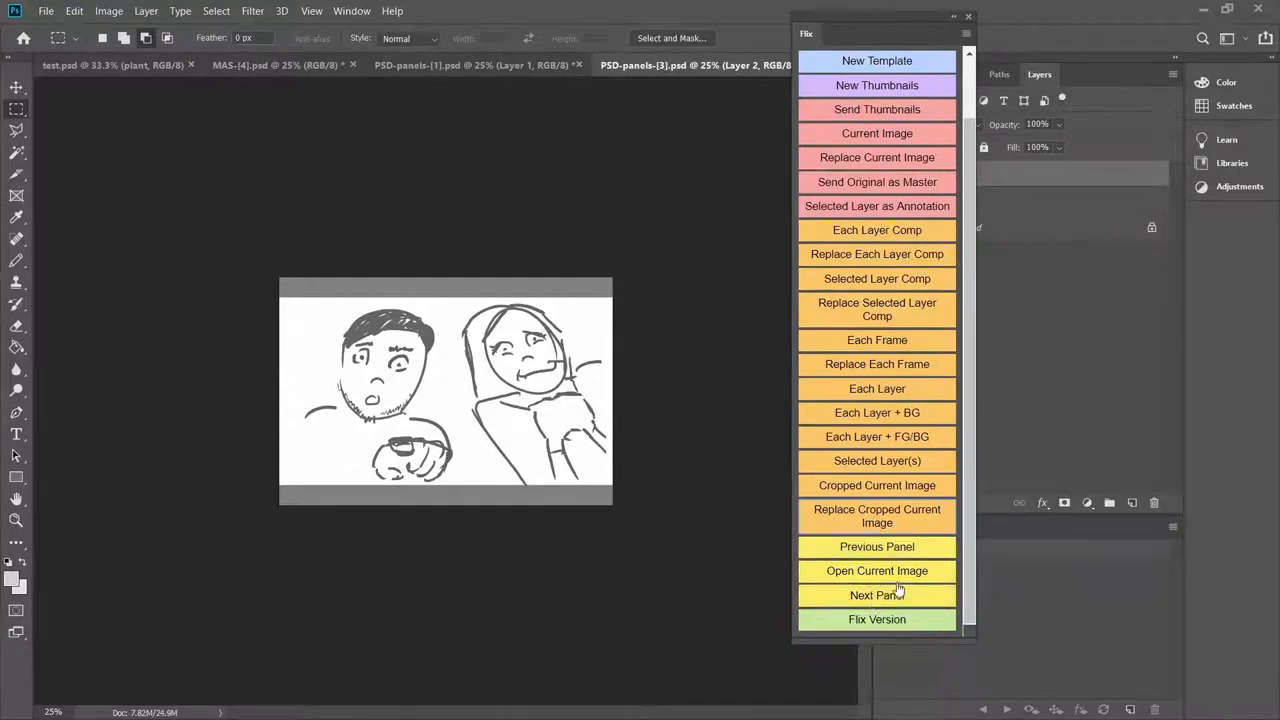
click(862, 572)
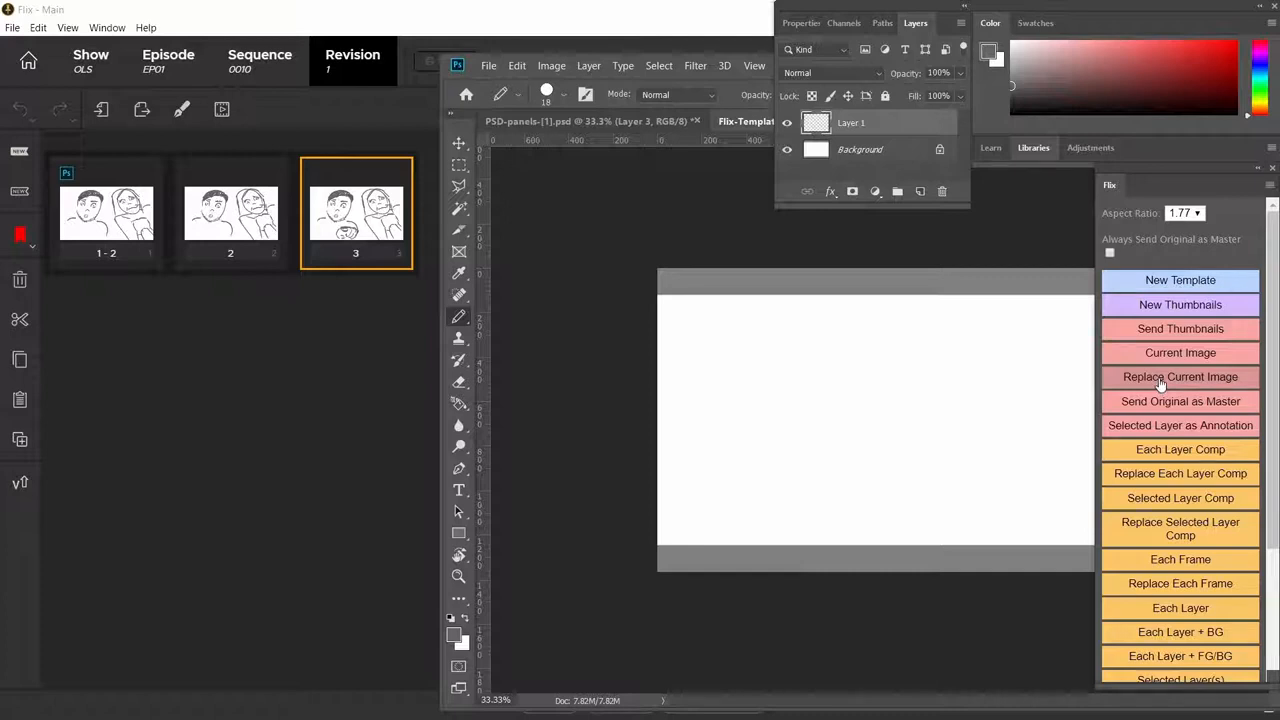
click(1160, 382)
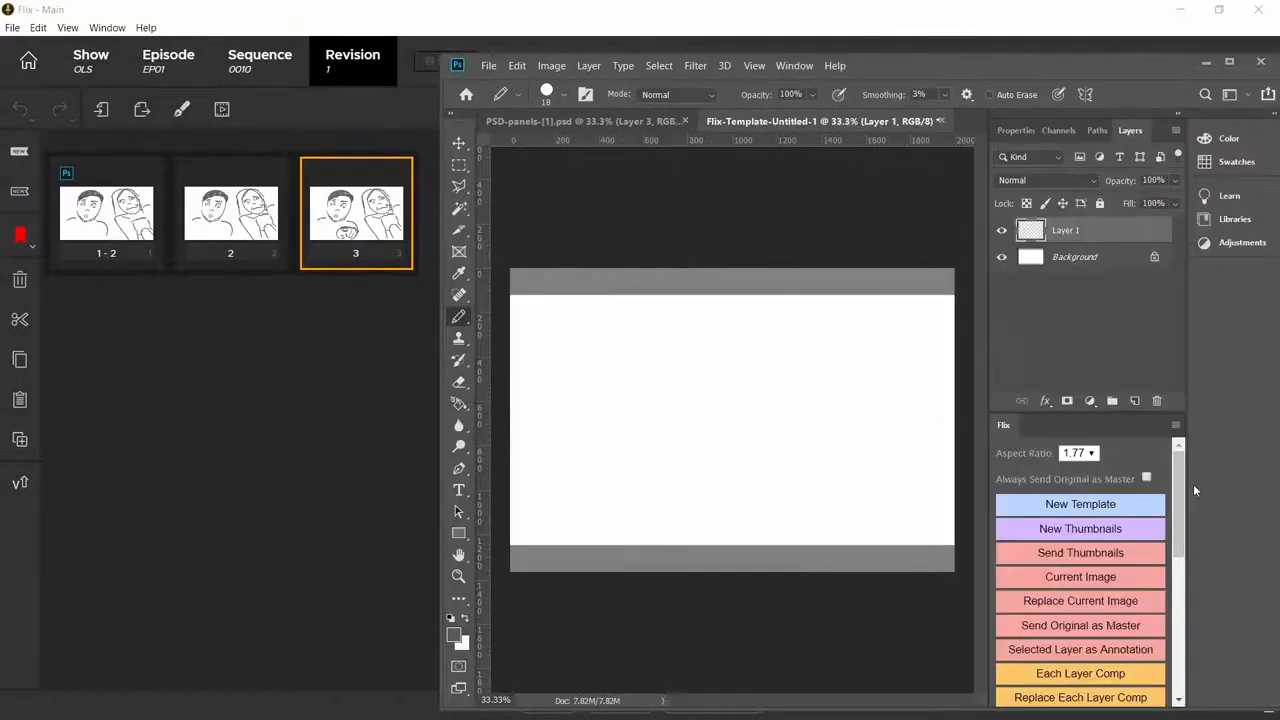
click(1117, 535)
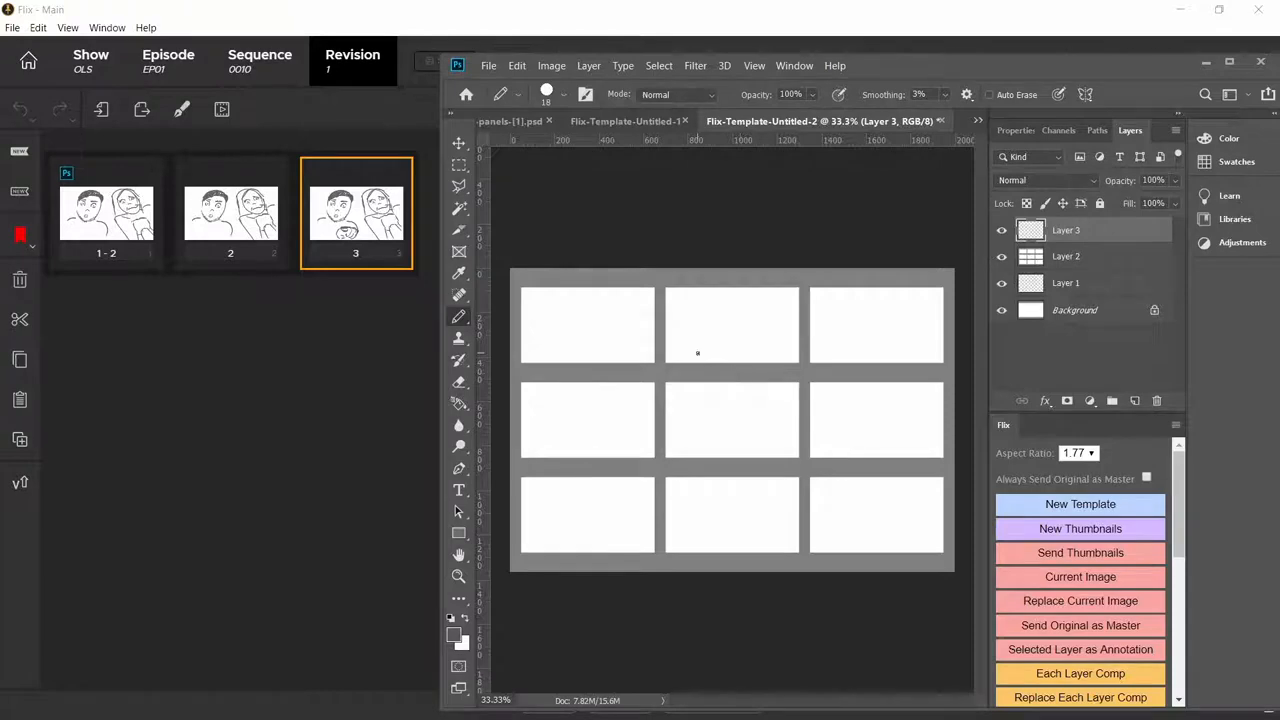
Draw a round fish-like creature with big eyes, jagged teeth and a tail fin in the first thumbnail frame
scroll(518, 288, up, 11)
drag(695, 399, 690, 398)
drag(783, 387, 788, 383)
key(shift+m)
drag(642, 416, 827, 412)
drag(819, 350, 817, 452)
drag(622, 440, 772, 461)
drag(619, 387, 637, 457)
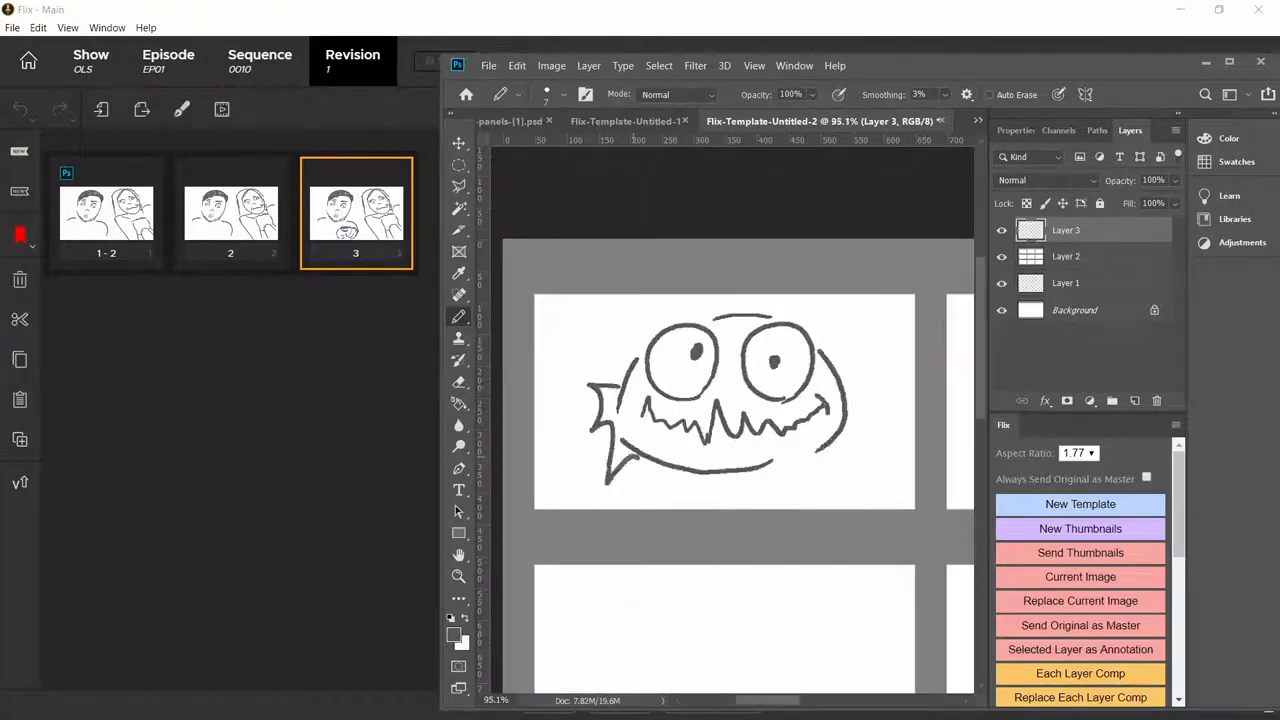
Undo the last three strokes, select the creature drawing with the lasso and scale it down for the second thumbnail frame
key(ctrl+z)
key(ctrl+z)
key(ctrl+z)
click(459, 187)
drag(640, 310, 645, 305)
key(ctrl+t)
drag(598, 298, 676, 360)
key(Return)
Draw the small creature's body, limbs and the large pot beneath it with the brush in the second thumbnail frame
key(b)
drag(648, 410, 612, 517)
drag(780, 437, 821, 423)
drag(706, 299, 794, 415)
mouse_move(906, 419)
mouse_down()
mouse_move(628, 423)
mouse_move(752, 395)
mouse_up()
drag(855, 388, 917, 464)
drag(761, 364, 865, 346)
drag(640, 341, 688, 376)
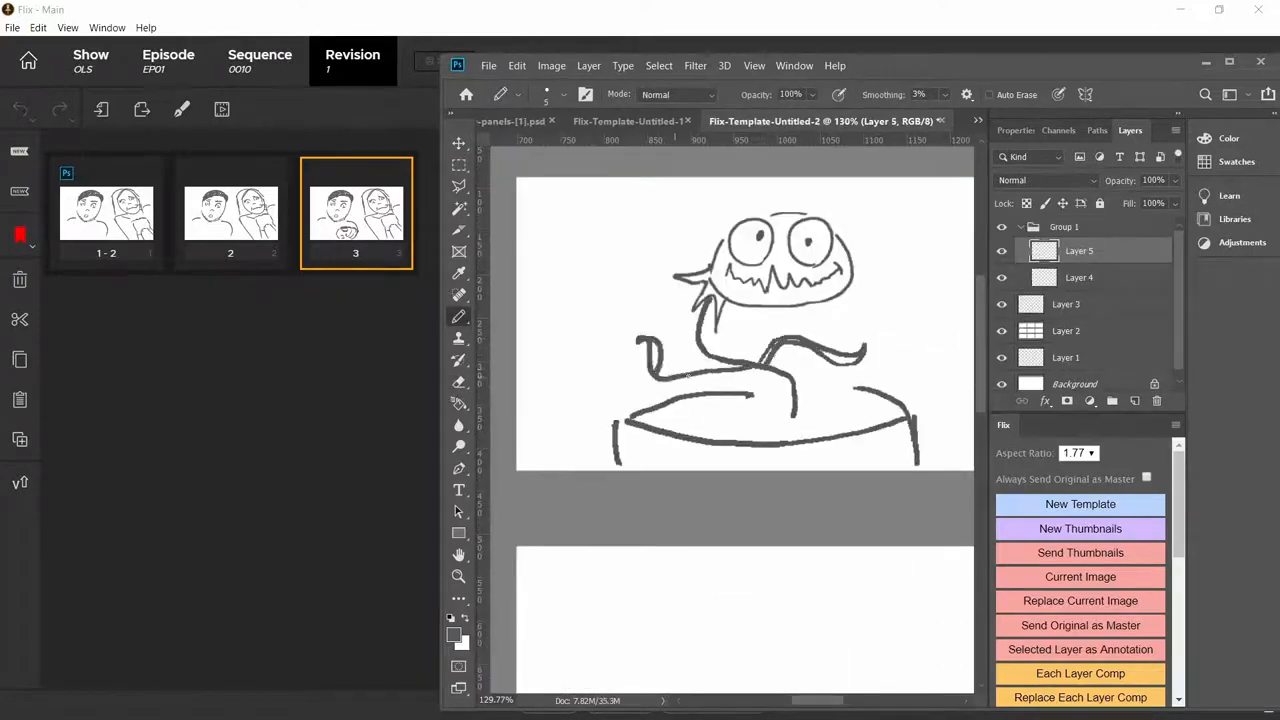
drag(768, 390, 826, 414)
Fit the completed nine-frame sheet in the window and send its thumbnails to Flix as panels
key(ctrl+0)
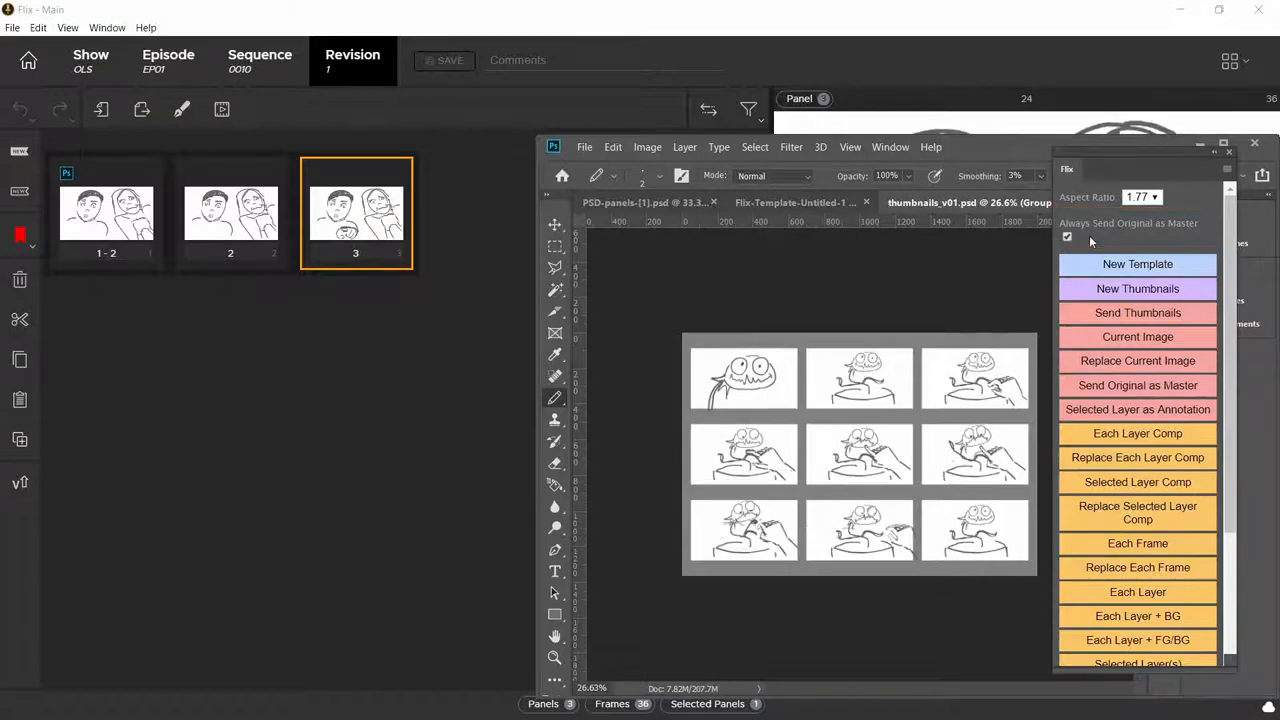
click(1102, 313)
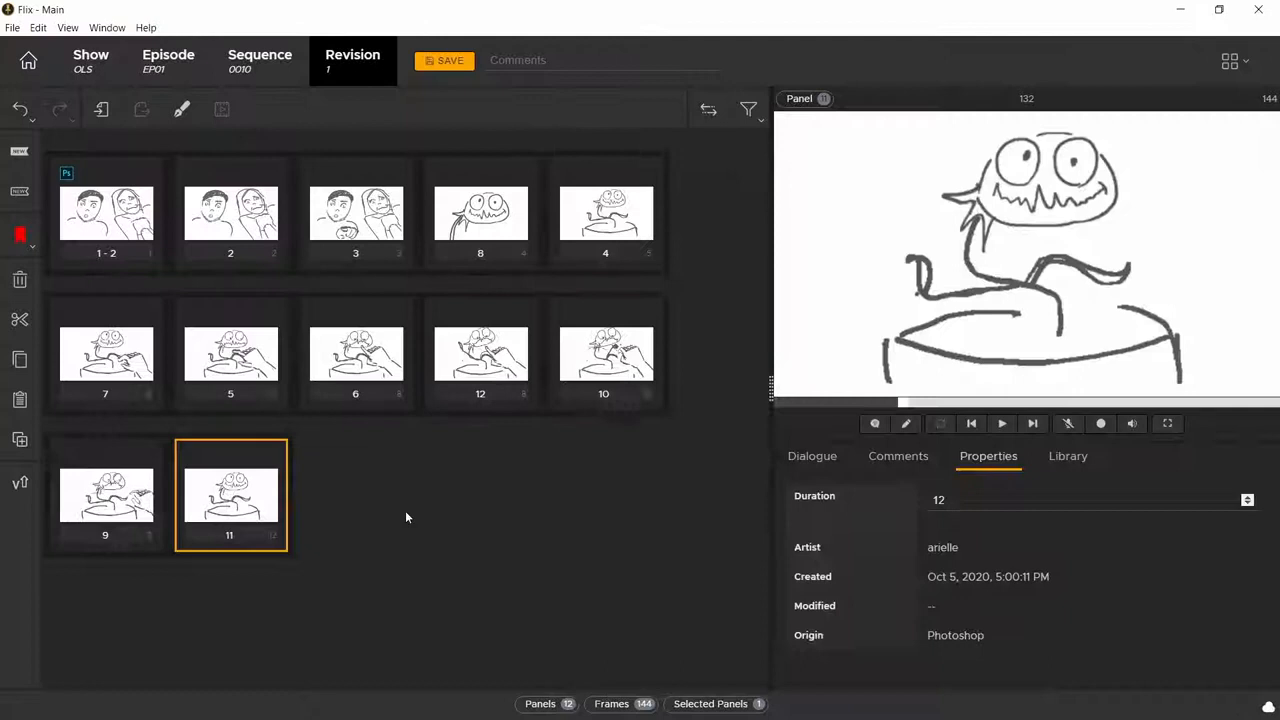
Inspect the related and master artwork of the creature close-up panel and open its thumbnail sheet master in Photoshop
click(460, 249)
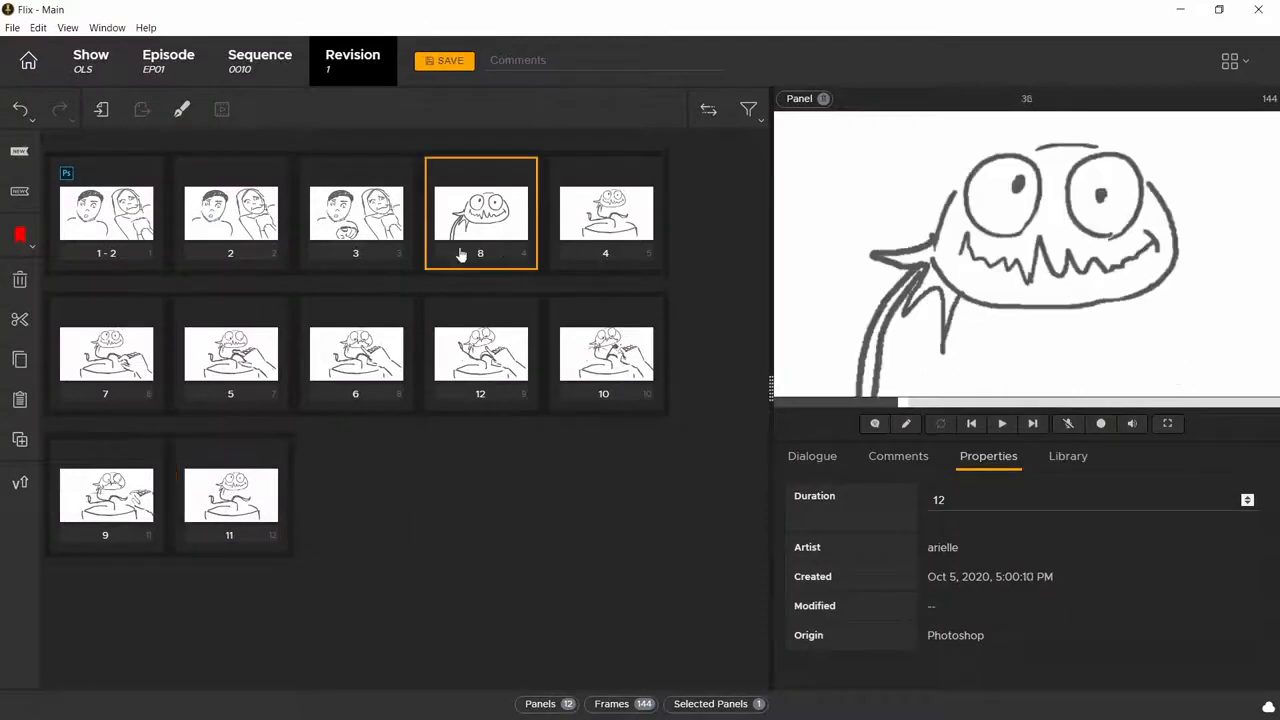
click(496, 262)
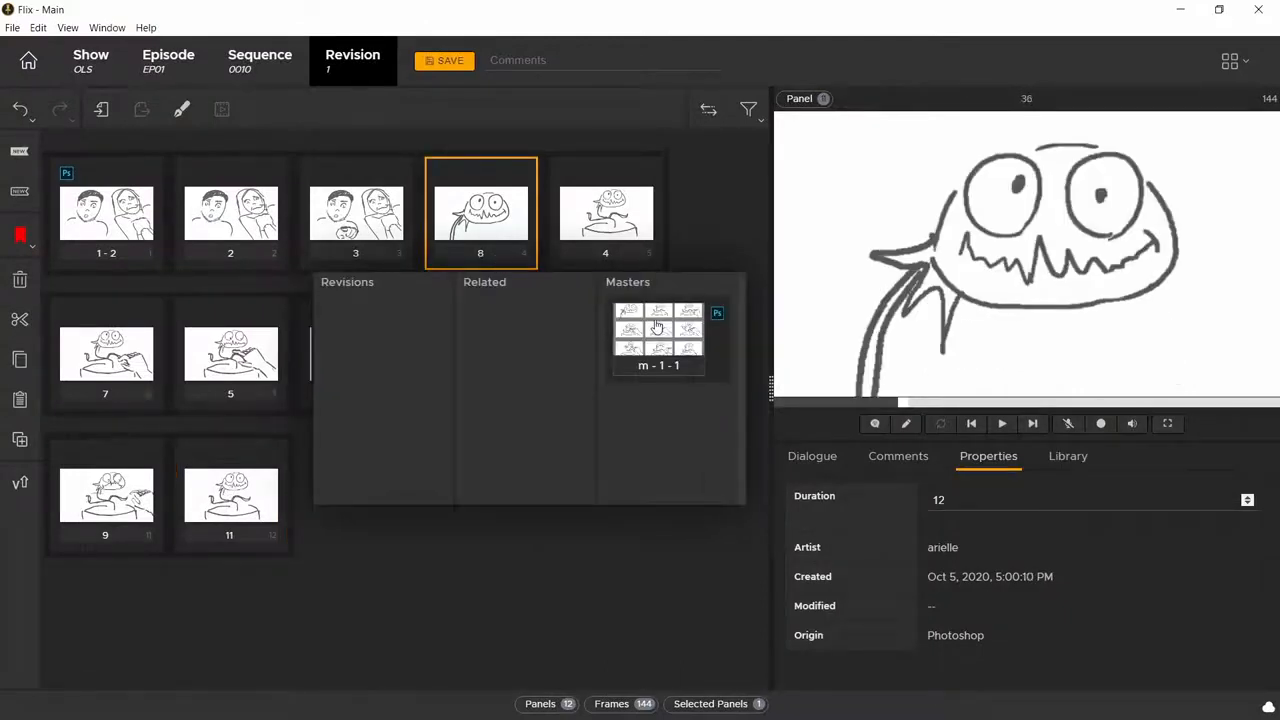
click(716, 316)
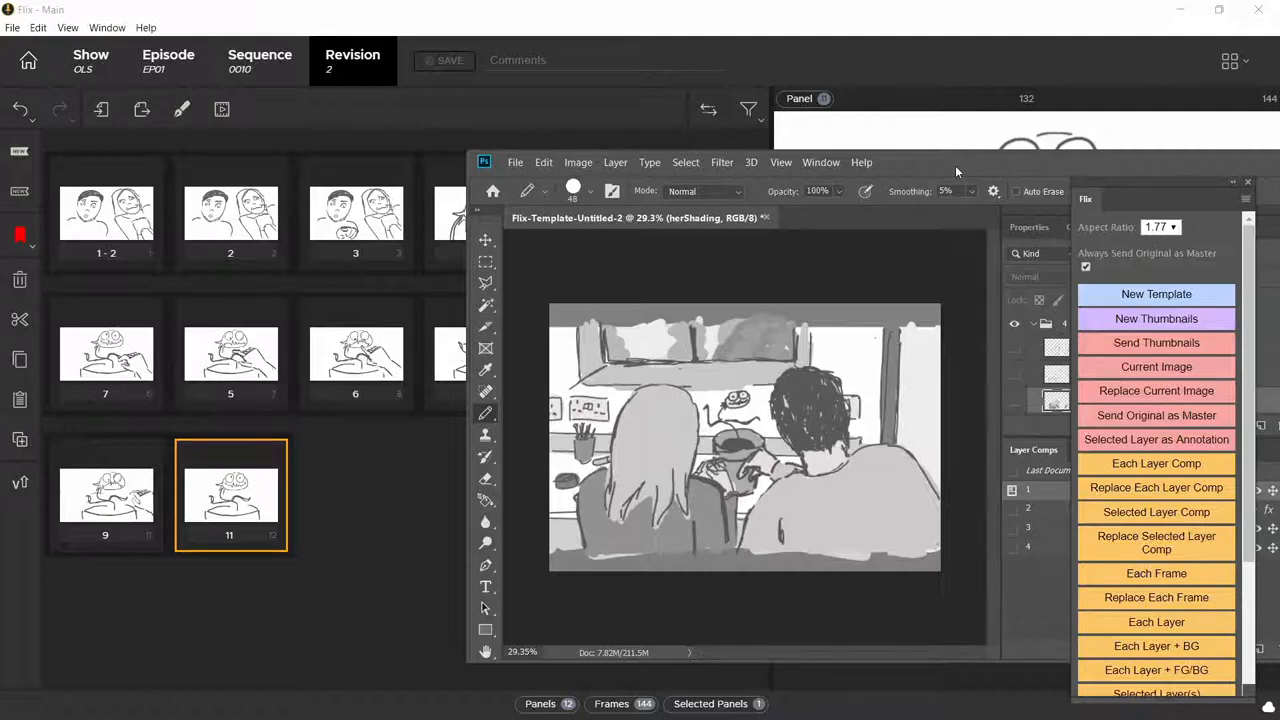
Preview layer comps 2, 3 and 4 of the couple scene and return to layer comp 1
click(1011, 508)
click(1011, 527)
click(1011, 547)
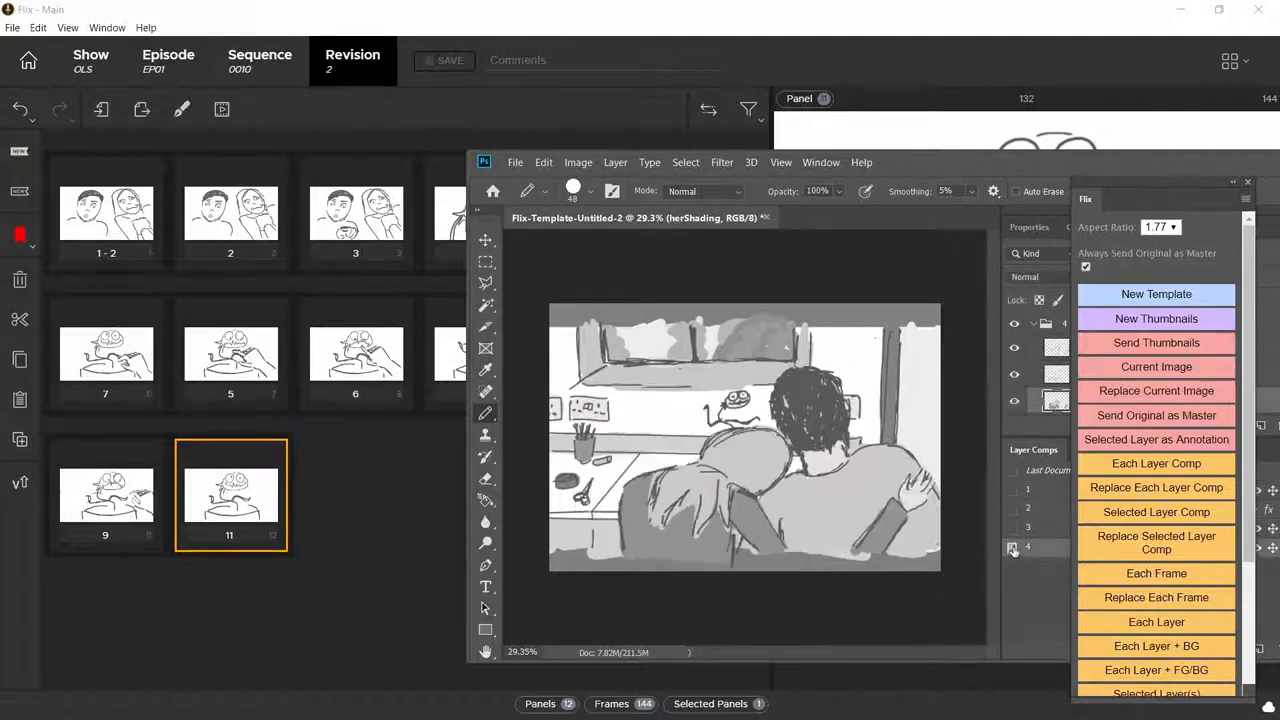
click(1011, 490)
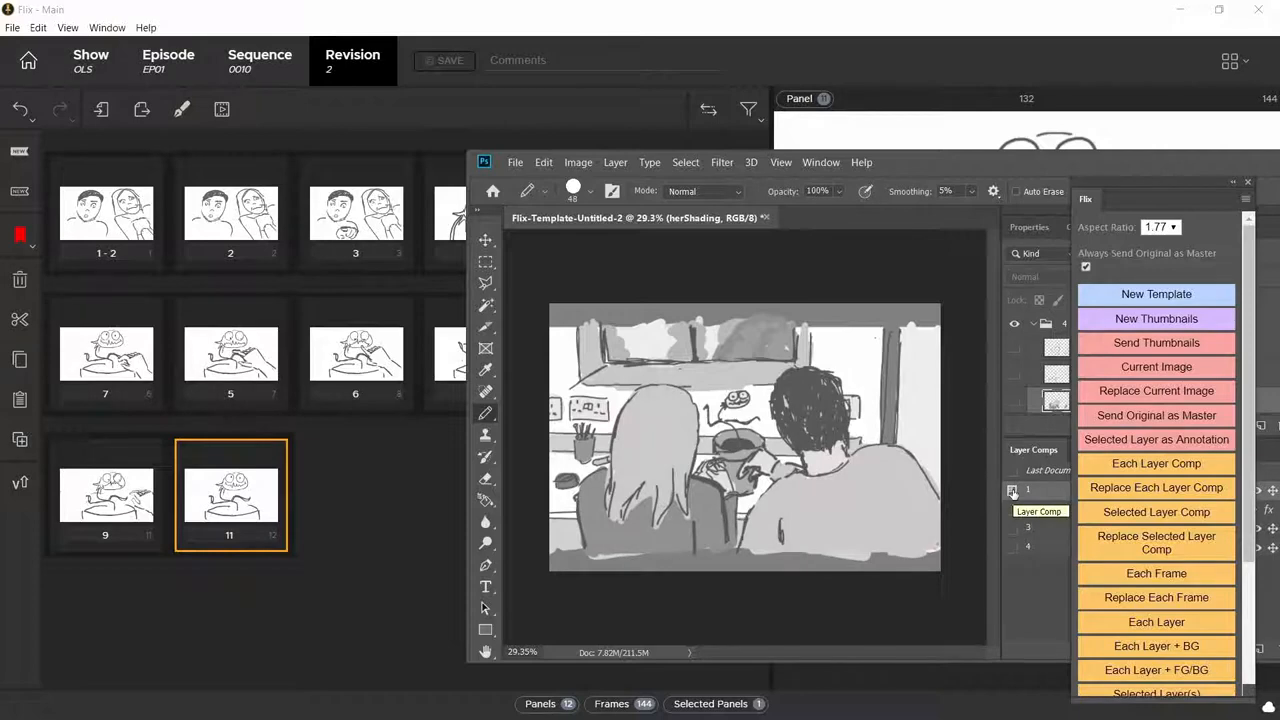
Send each layer comp of the couple scene to Flix as its own panel and switch to Flix
click(1133, 465)
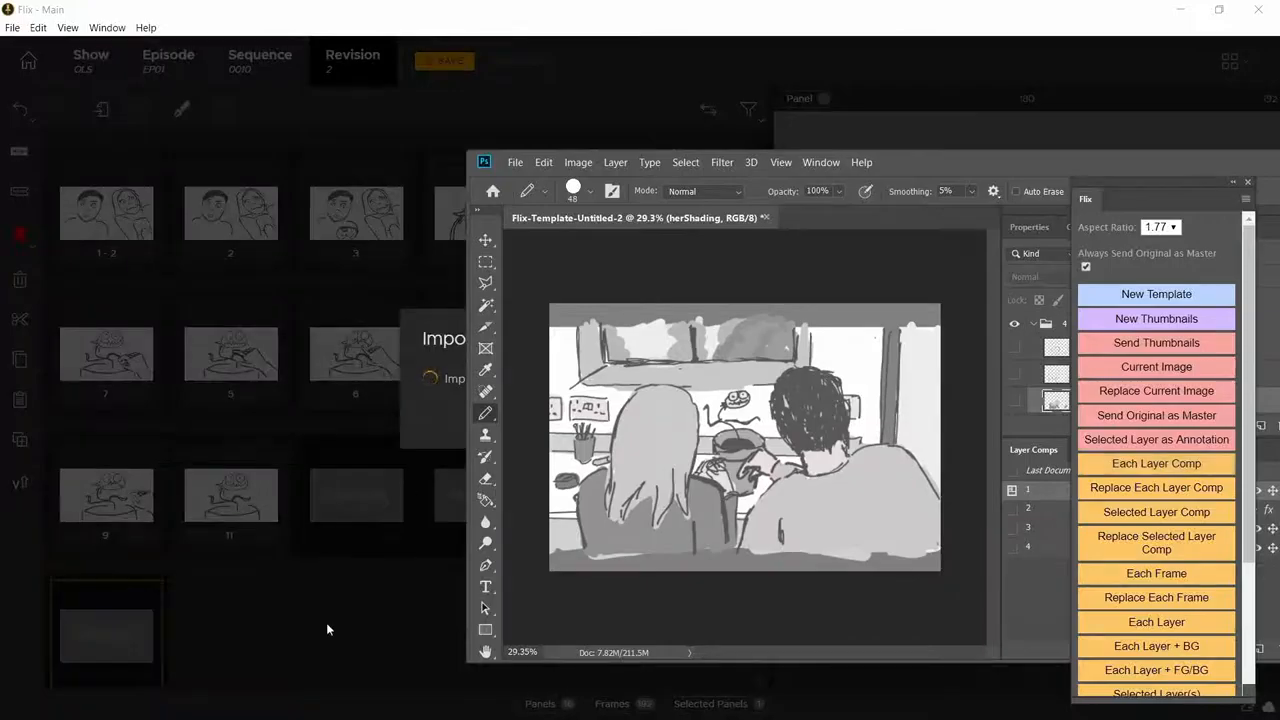
click(327, 626)
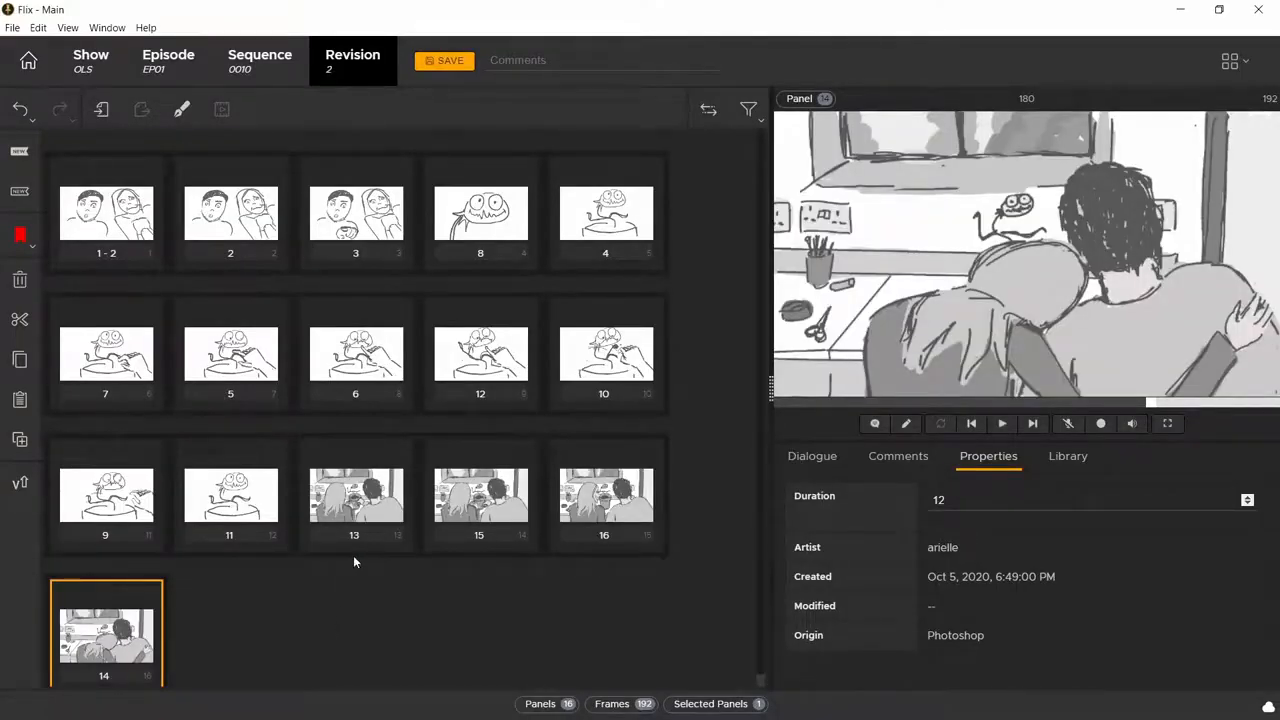
Open the couple scene's master from panel 13 in Photoshop and draw a shaded, framed flower picture on the wall beside the window
mouse_move(363, 537)
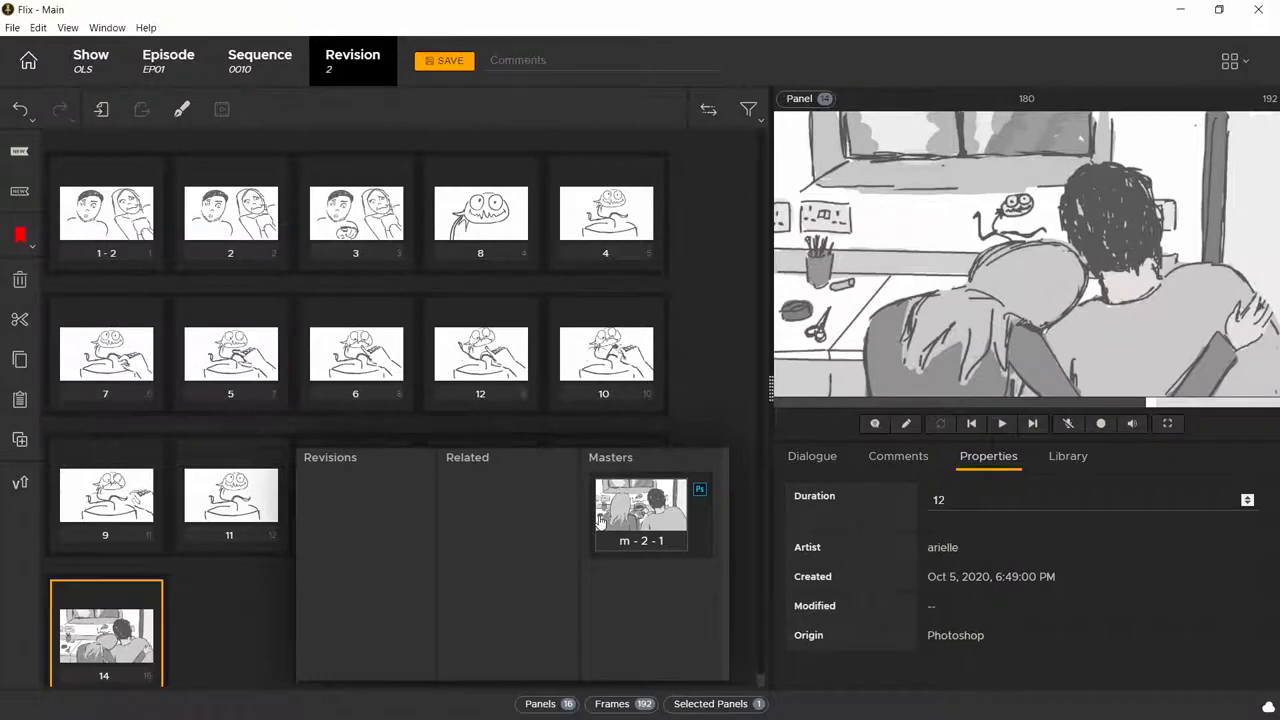
click(700, 493)
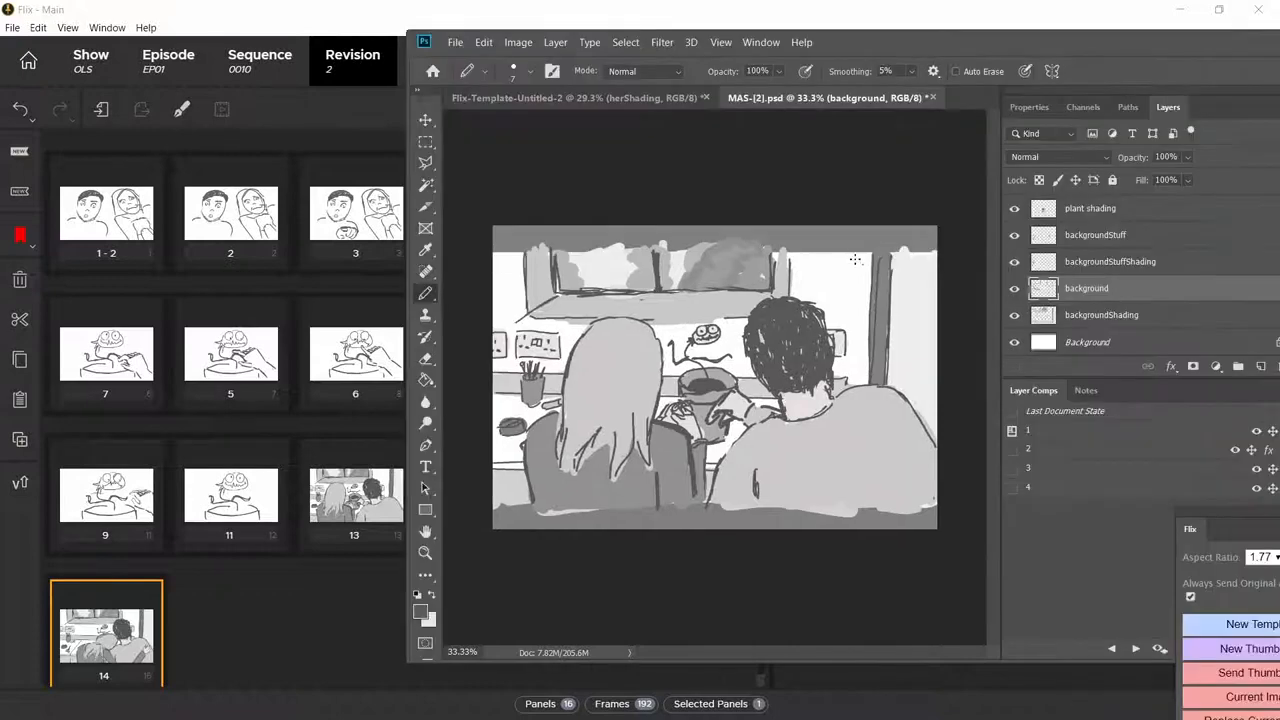
mouse_move(825, 293)
mouse_down()
mouse_move(808, 250)
mouse_move(846, 280)
mouse_move(838, 262)
mouse_move(820, 296)
mouse_move(812, 280)
mouse_up()
key(alt+bracketleft)
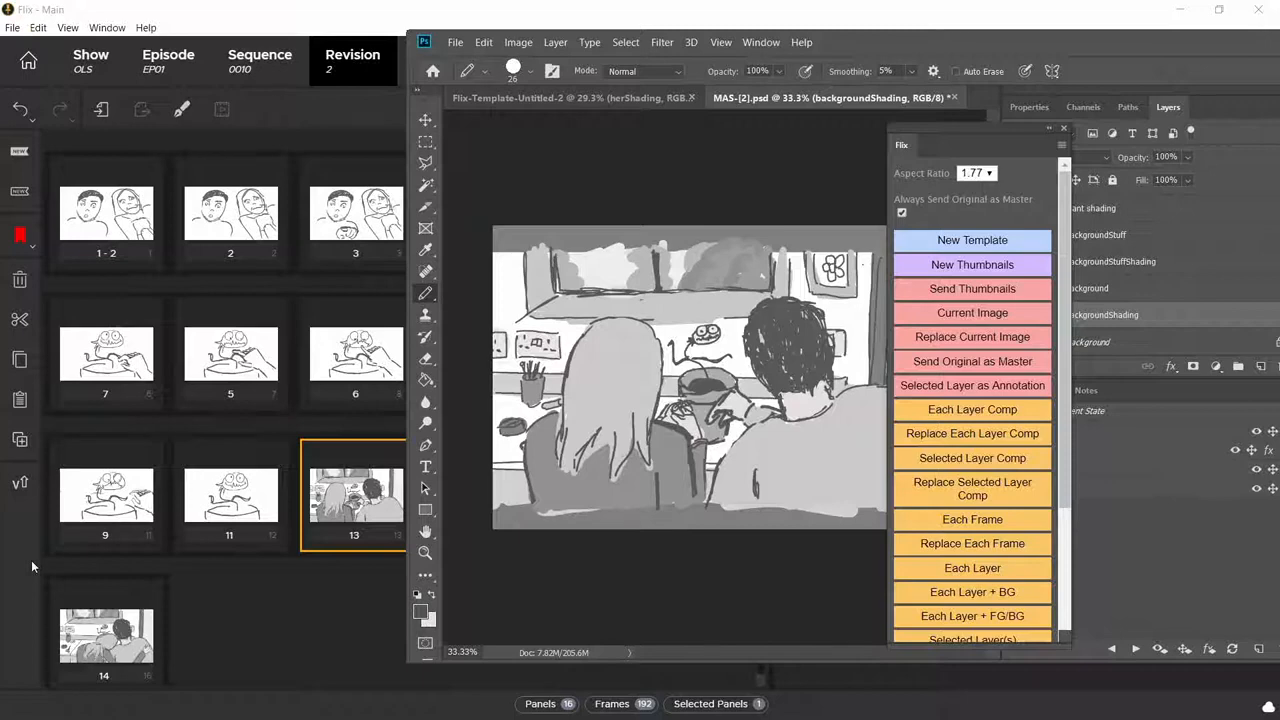
Replace each layer comp's panel in Flix with the updated artwork and check panel 14 and the revisions and masters of panel 13
click(935, 441)
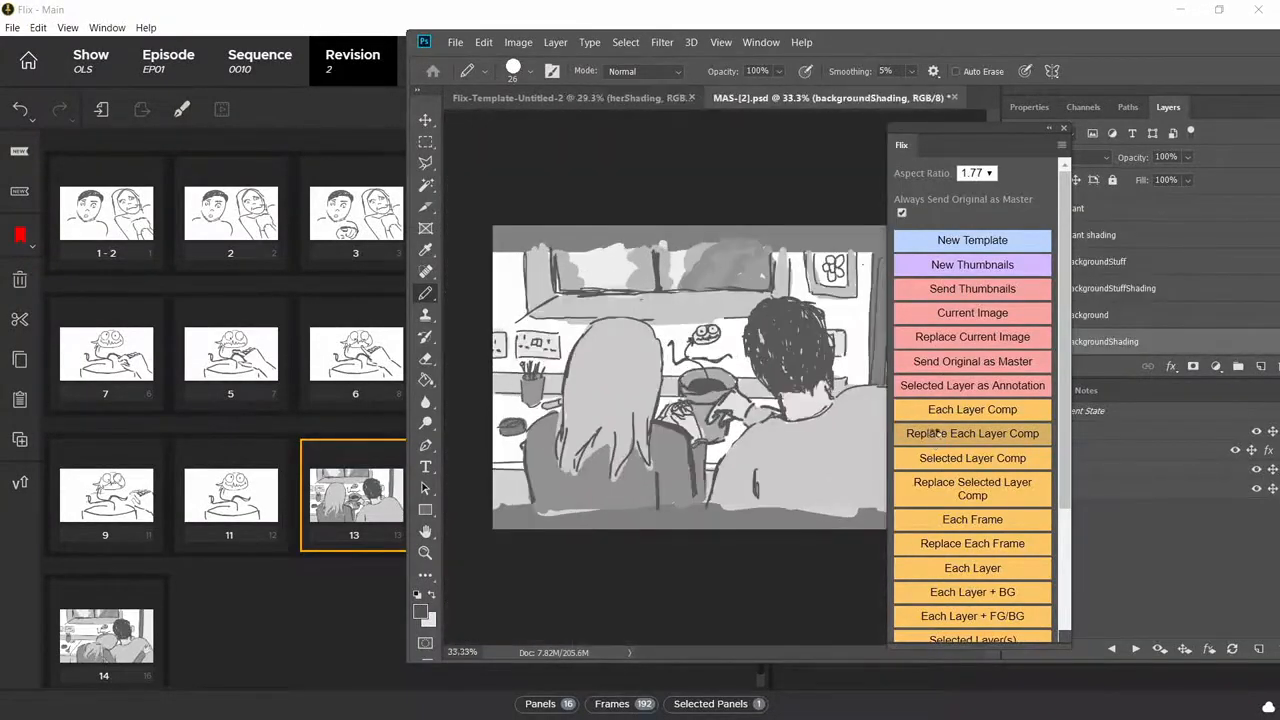
click(113, 645)
mouse_move(385, 533)
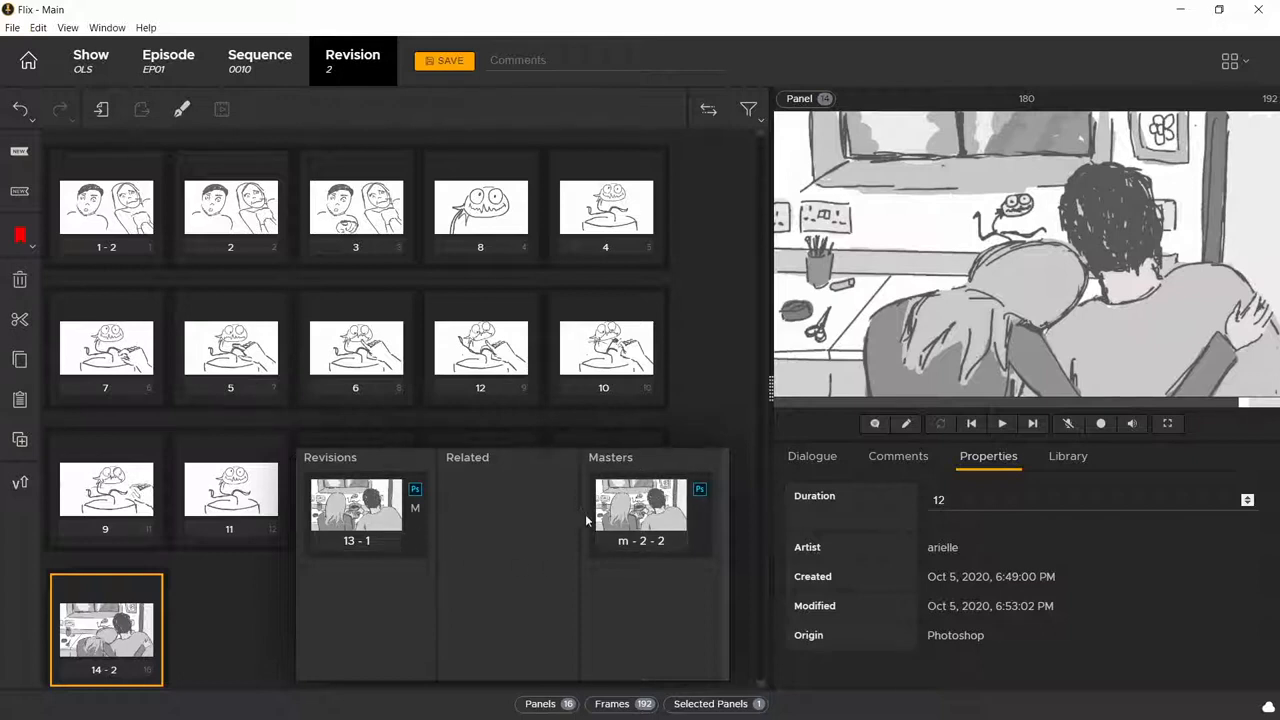
click(251, 587)
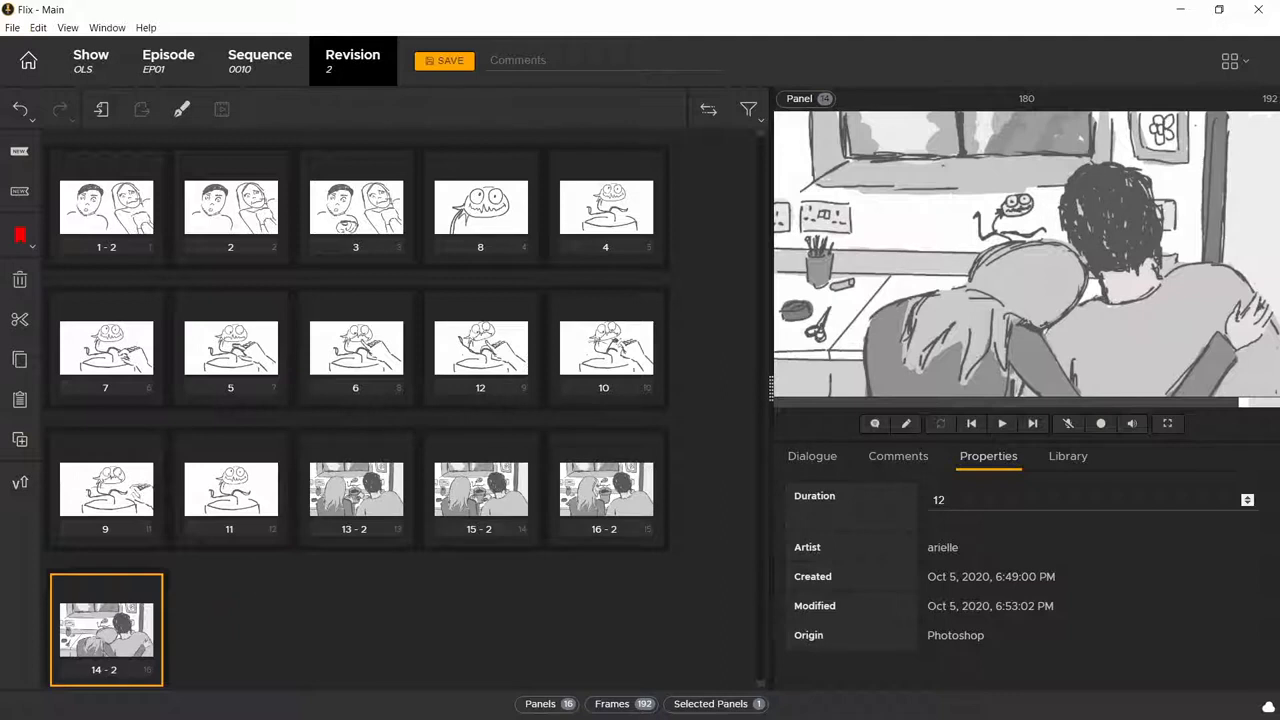
click(382, 482)
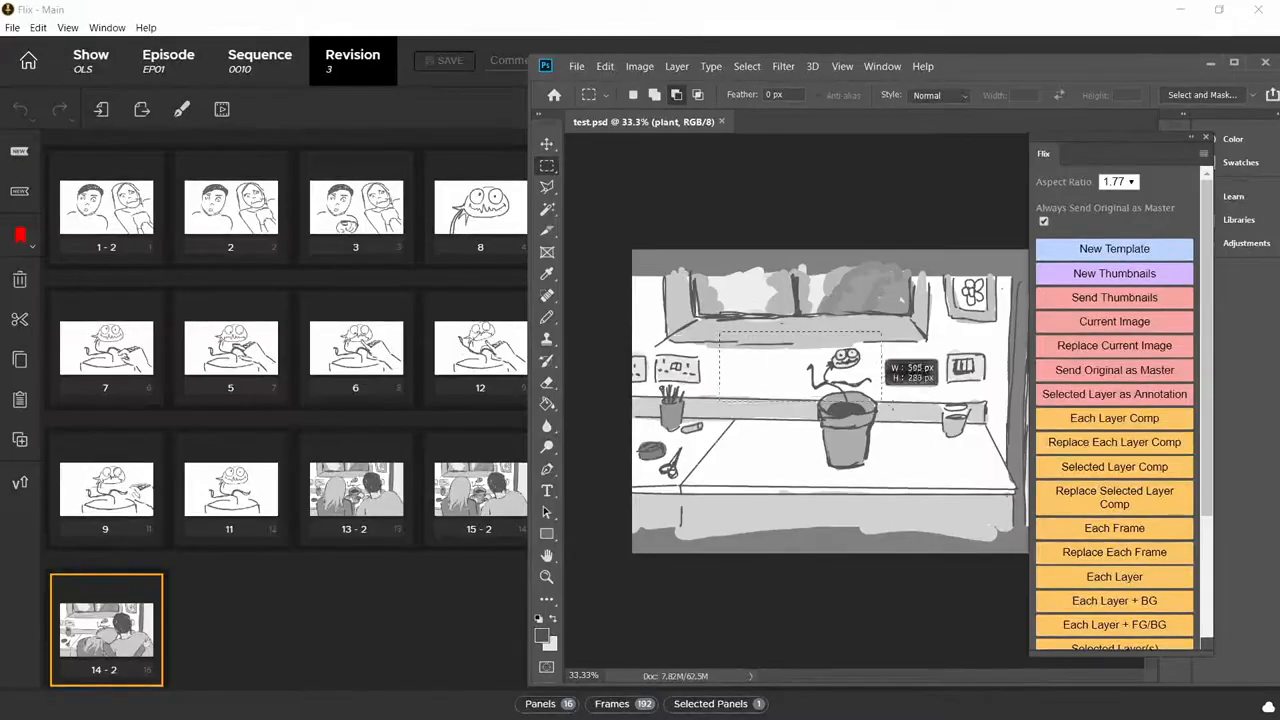
Select a rectangular area around the potted plant in test.psd and send the cropped current image to Flix
drag(905, 375, 990, 488)
scroll(1163, 517, down, 3)
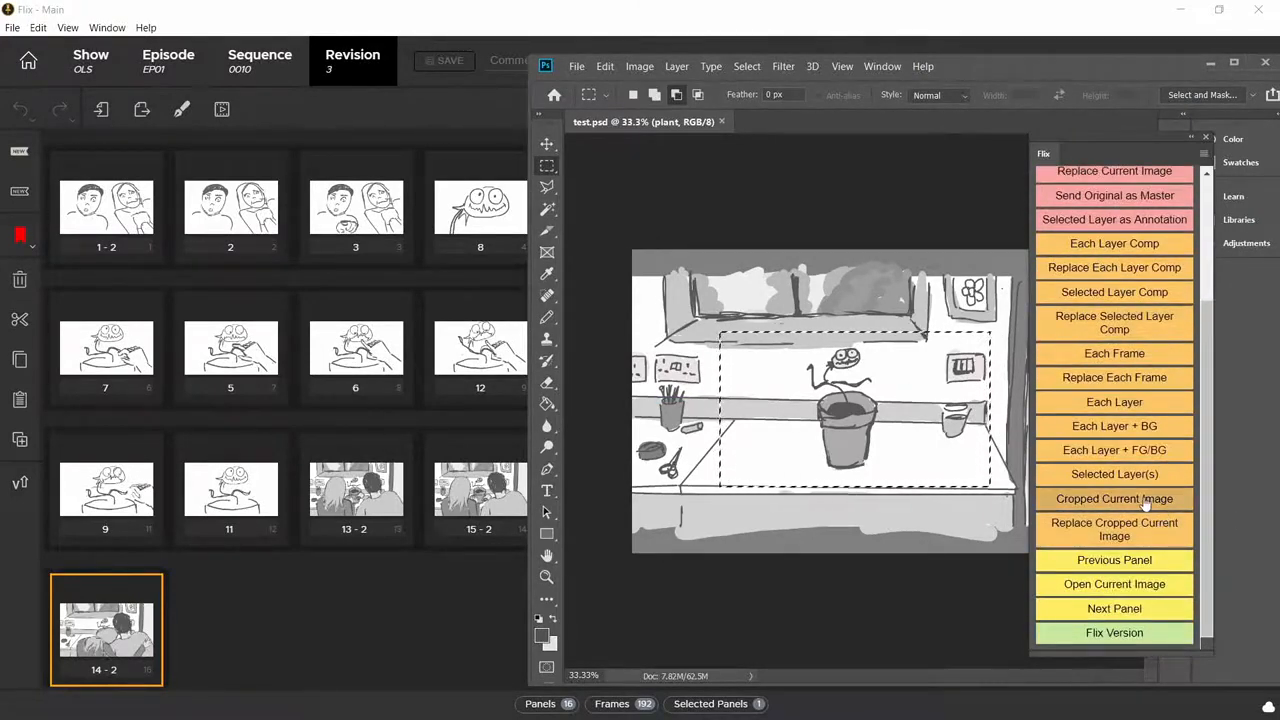
click(1145, 500)
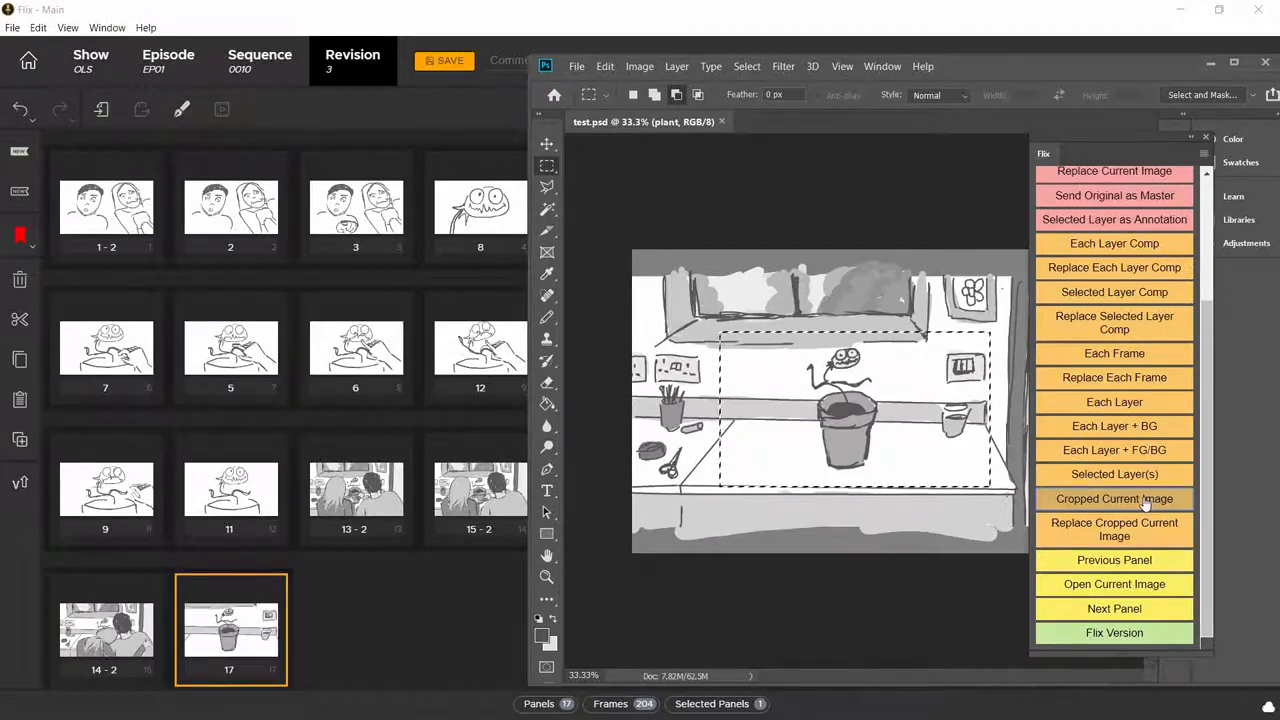
Open the master of cropped panel 17 from Flix in Photoshop and move the Flix plugin panel clear of the artwork and layers
click(247, 665)
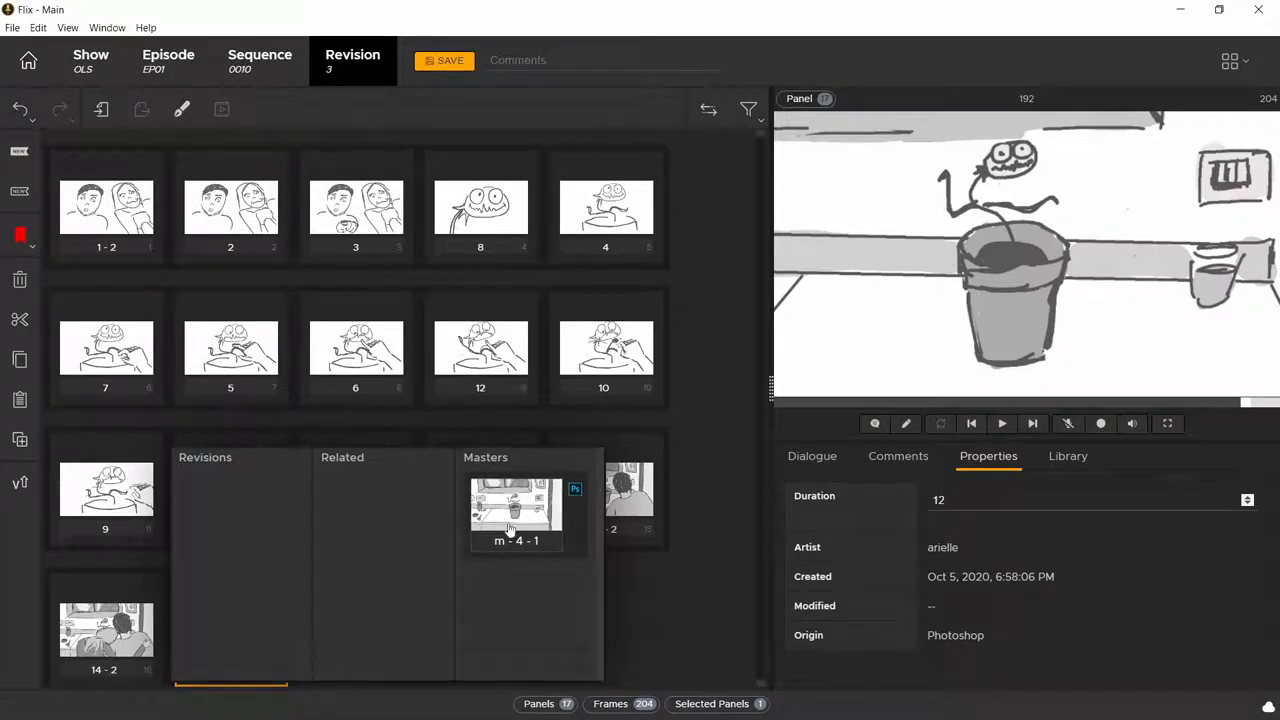
click(574, 489)
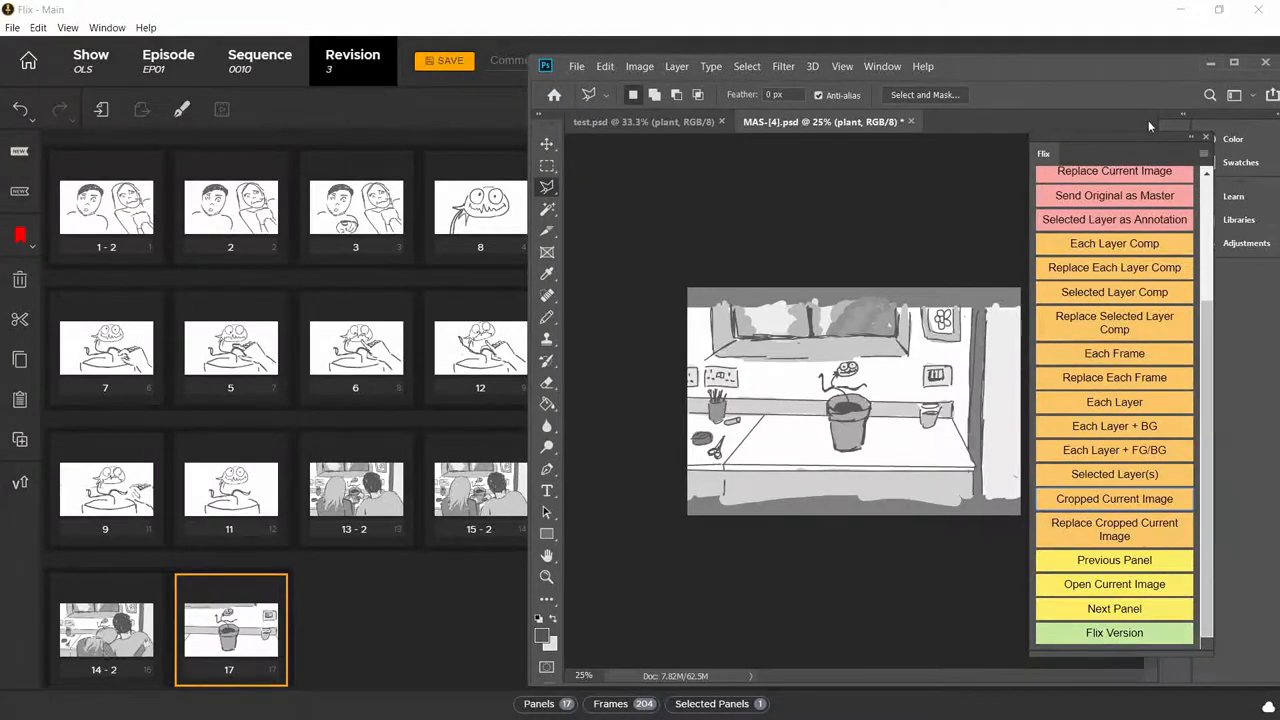
drag(1148, 137, 438, 187)
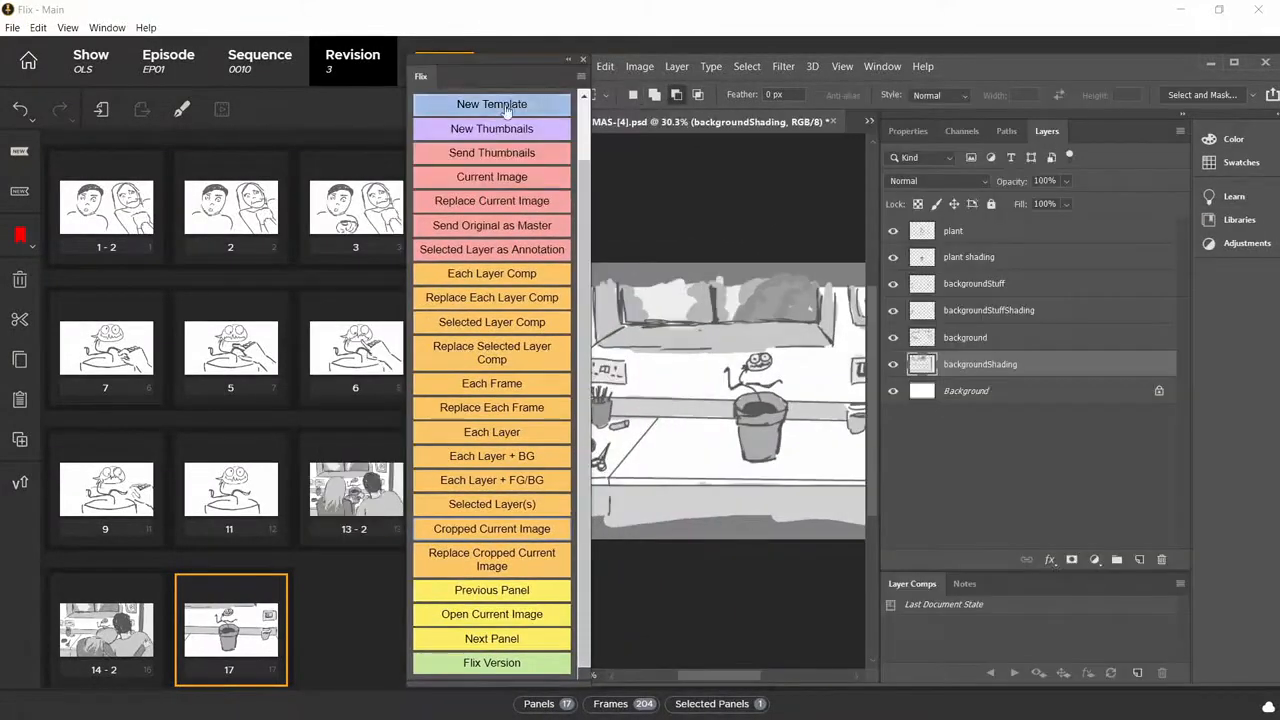
drag(497, 73, 380, 75)
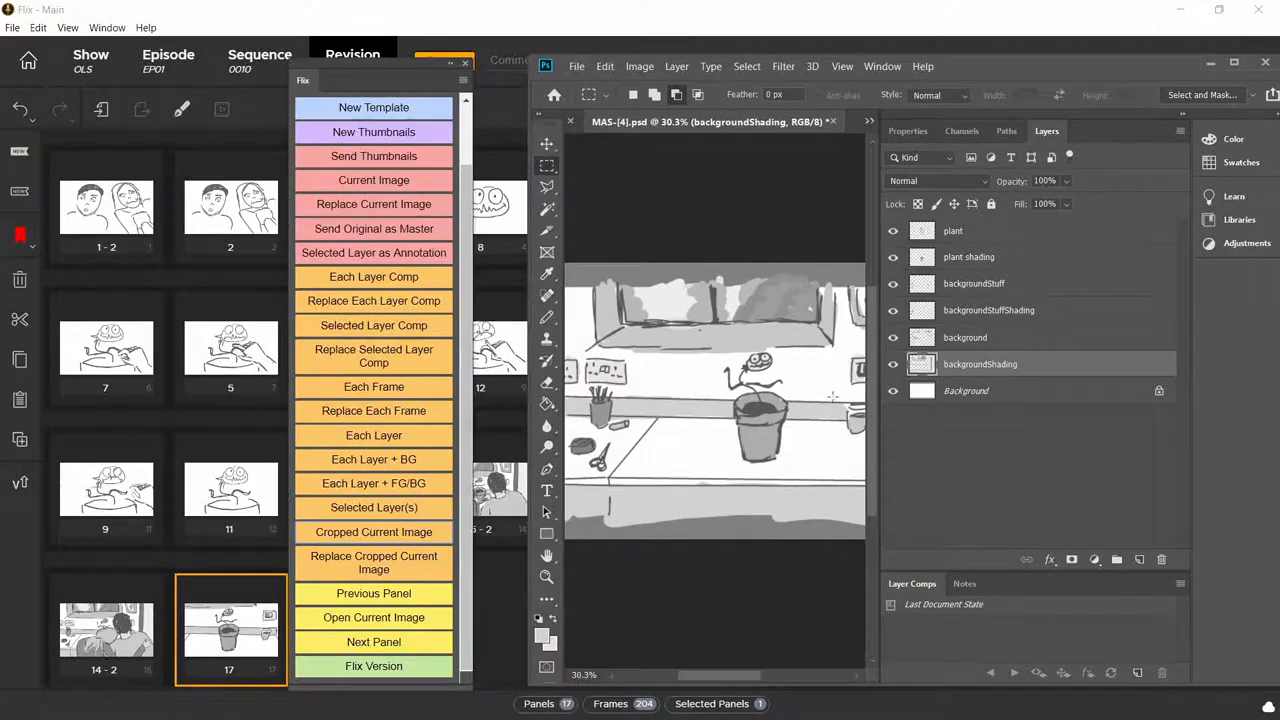
Move the plant and plant shading layers together to the right along the table until the pot overlaps the cup, and deselect the layers
scroll(832, 397, down, 3)
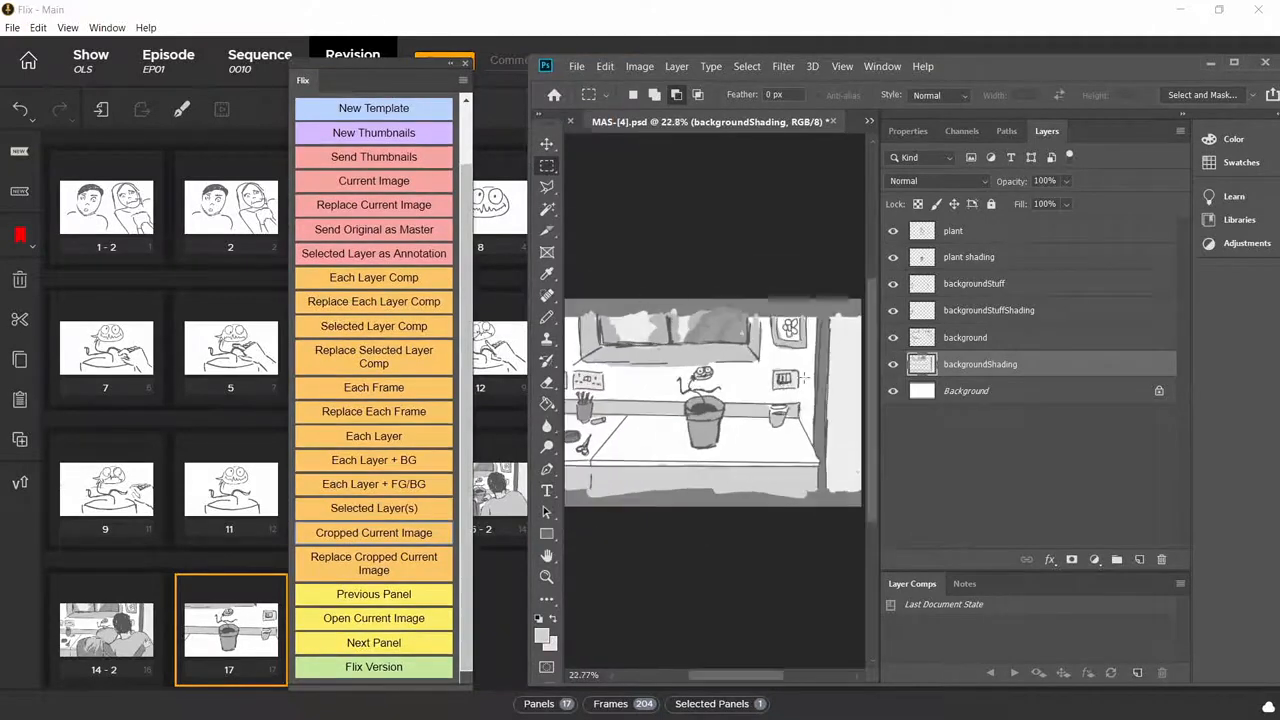
scroll(803, 378, up, 1)
click(979, 236)
shift+click(971, 258)
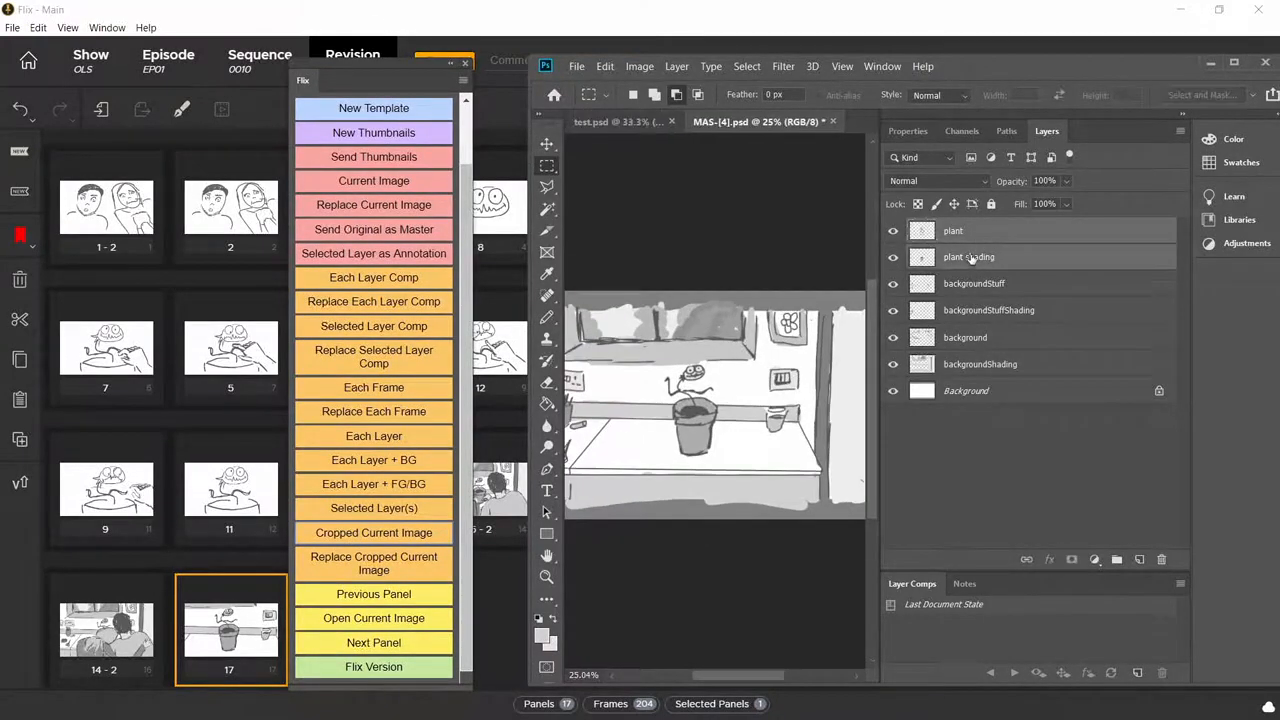
click(547, 143)
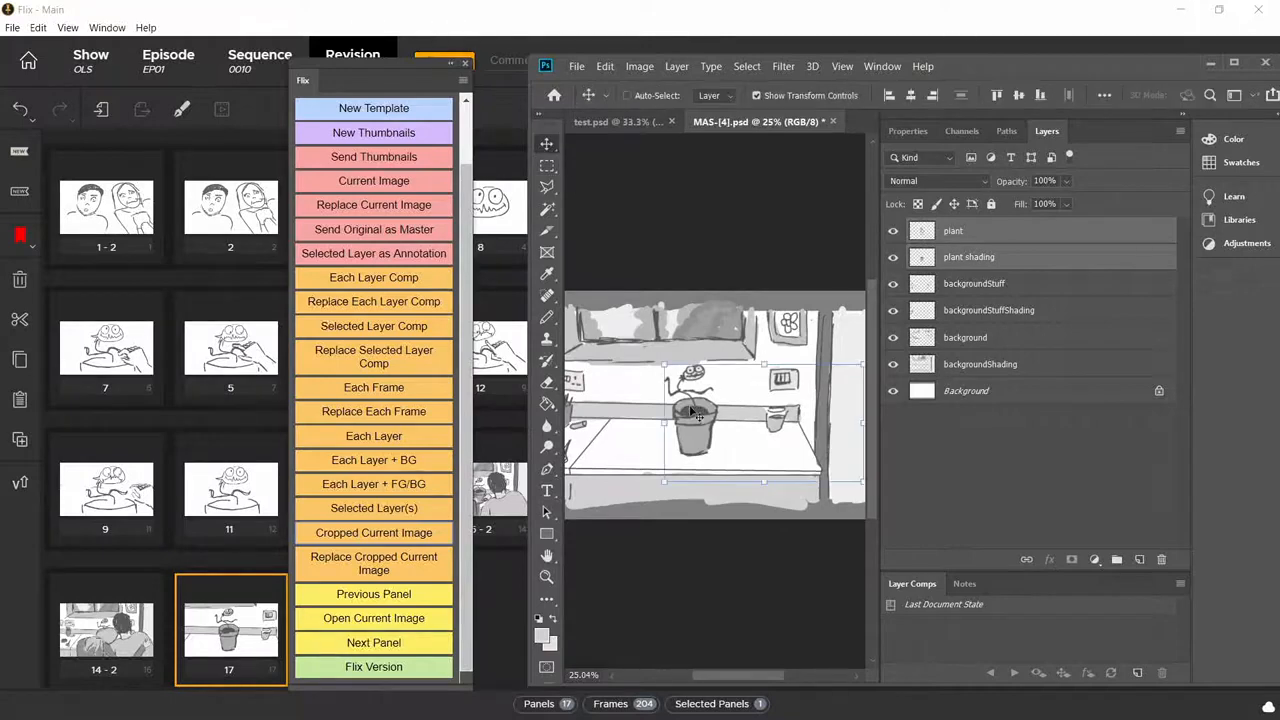
drag(696, 412, 753, 414)
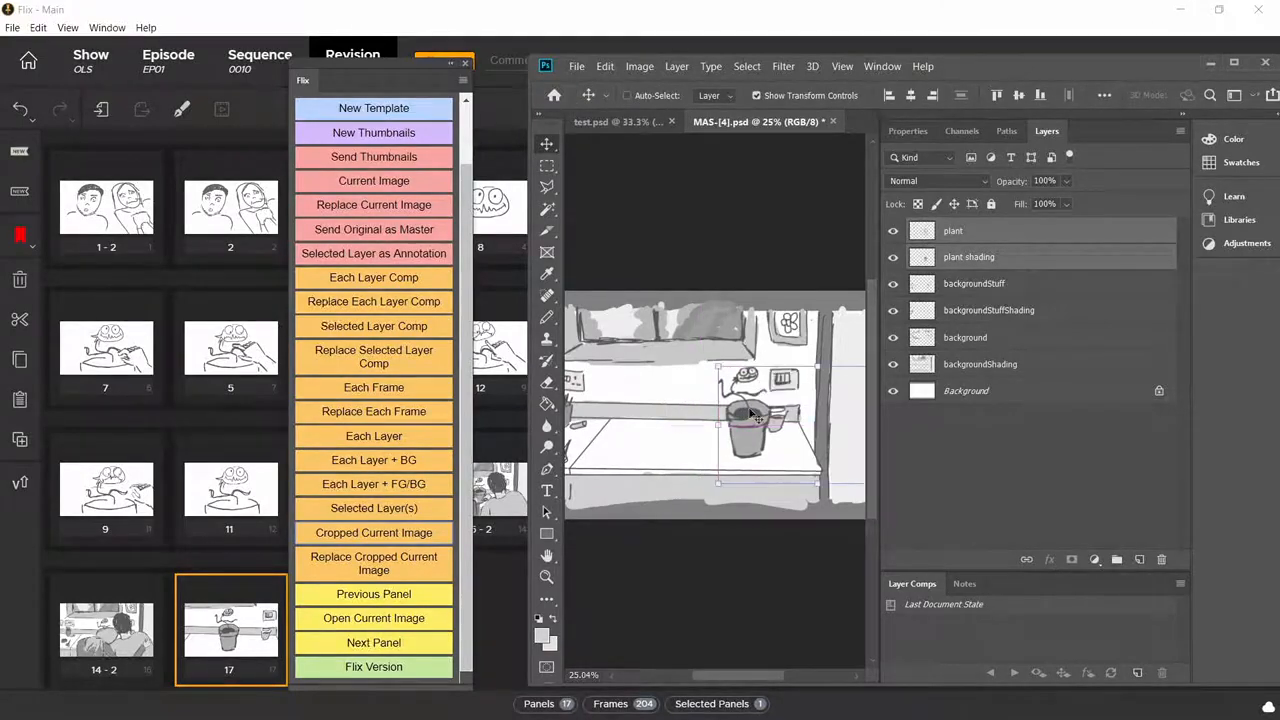
click(1055, 459)
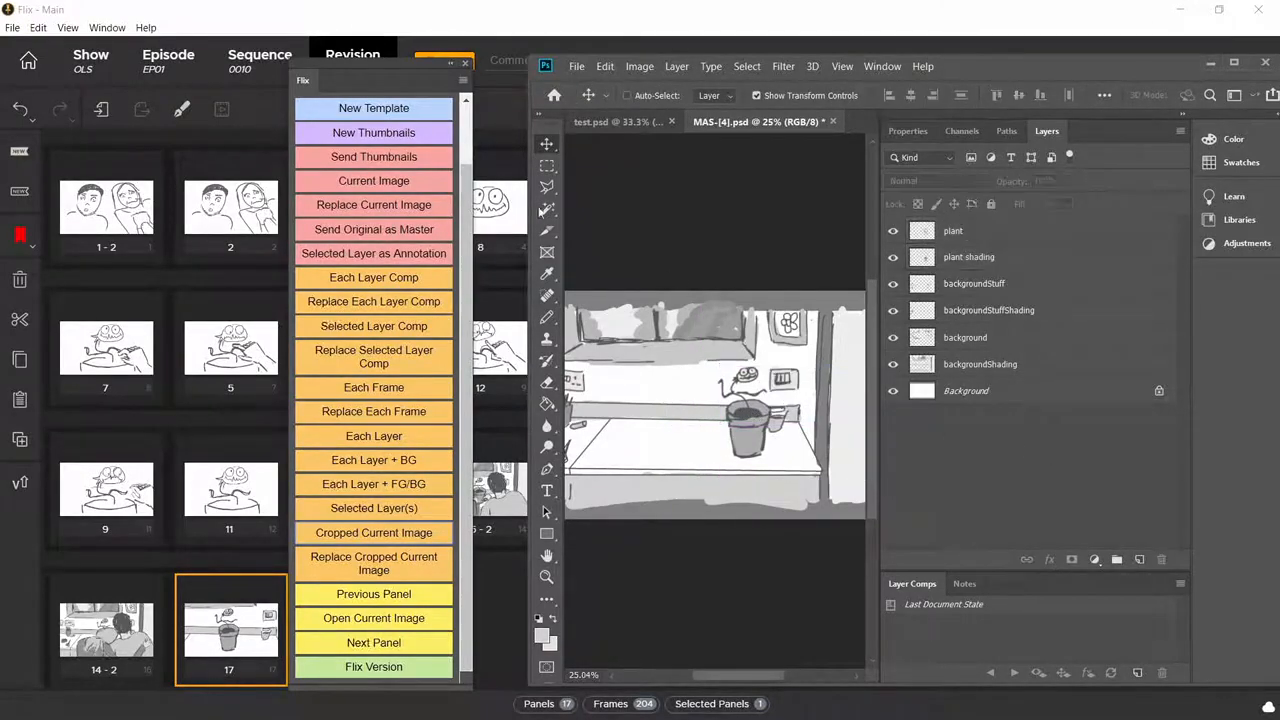
Select a rectangular area around the moved plant and replace the cropped current image in Flix with it
click(547, 165)
drag(649, 354, 832, 467)
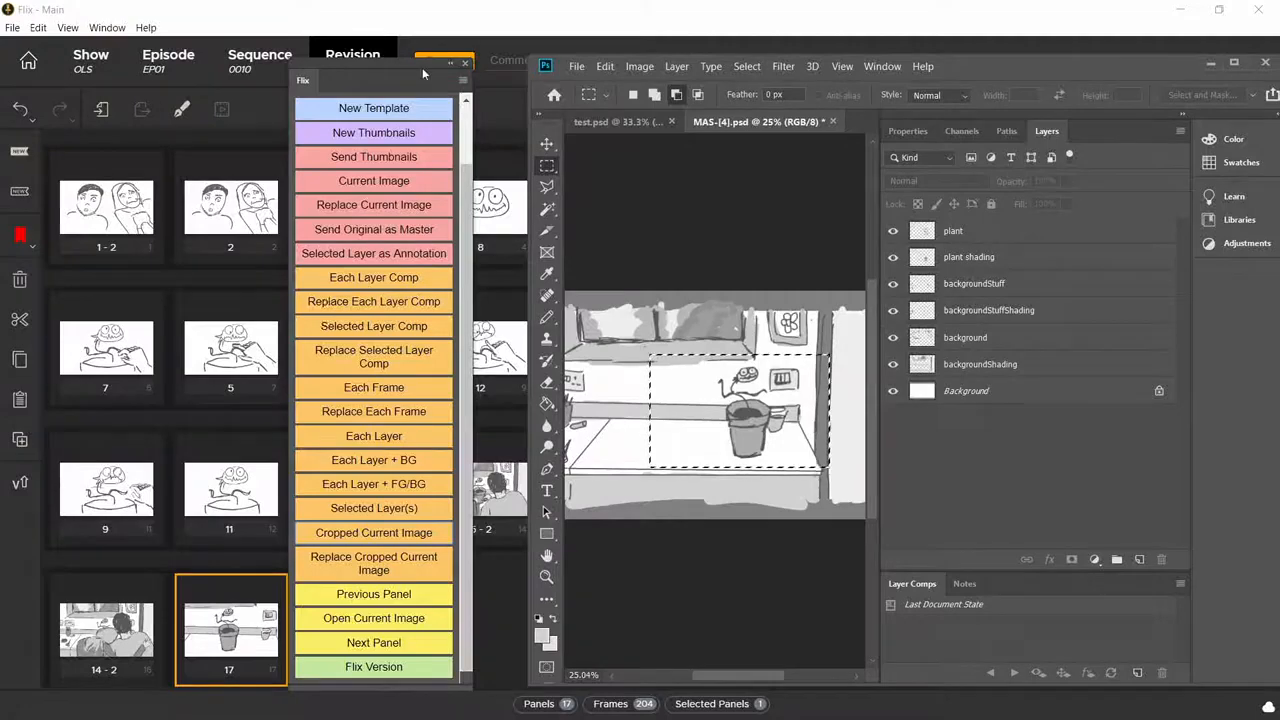
drag(410, 72, 1078, 83)
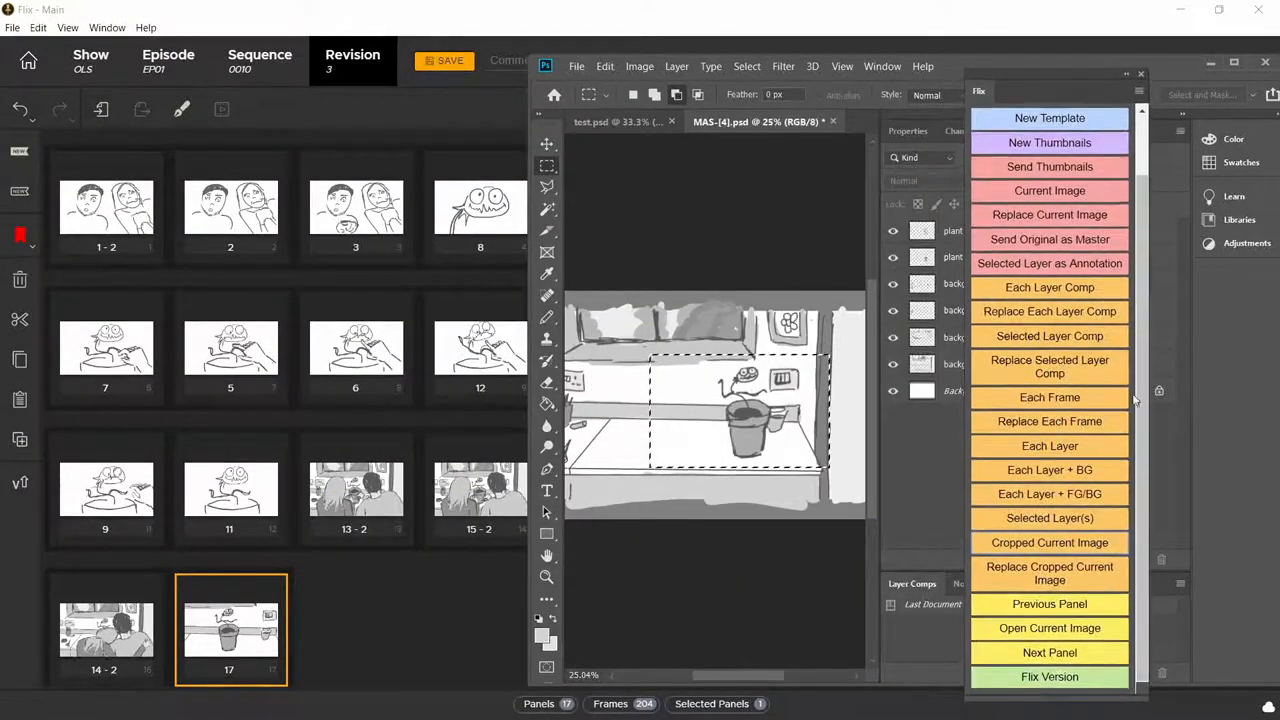
click(1078, 578)
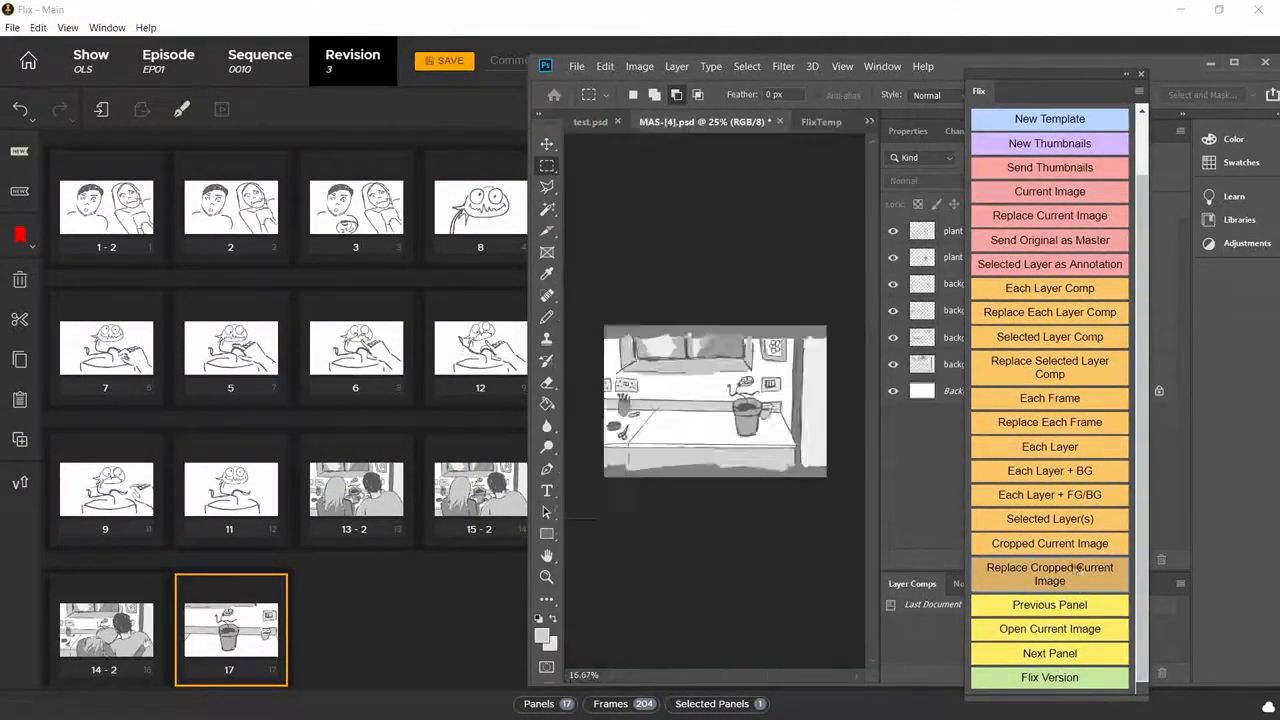
Switch to Flix and examine the replaced cropped panel of the potted plant
click(322, 635)
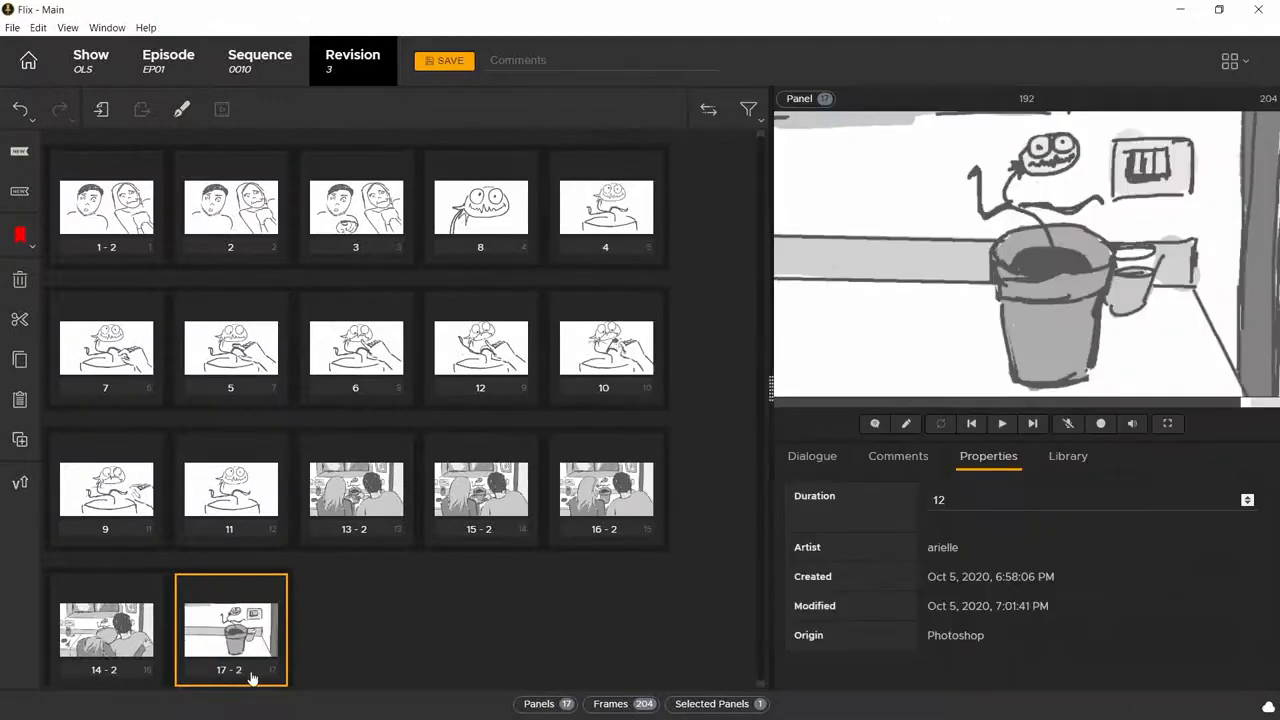
click(252, 677)
click(491, 538)
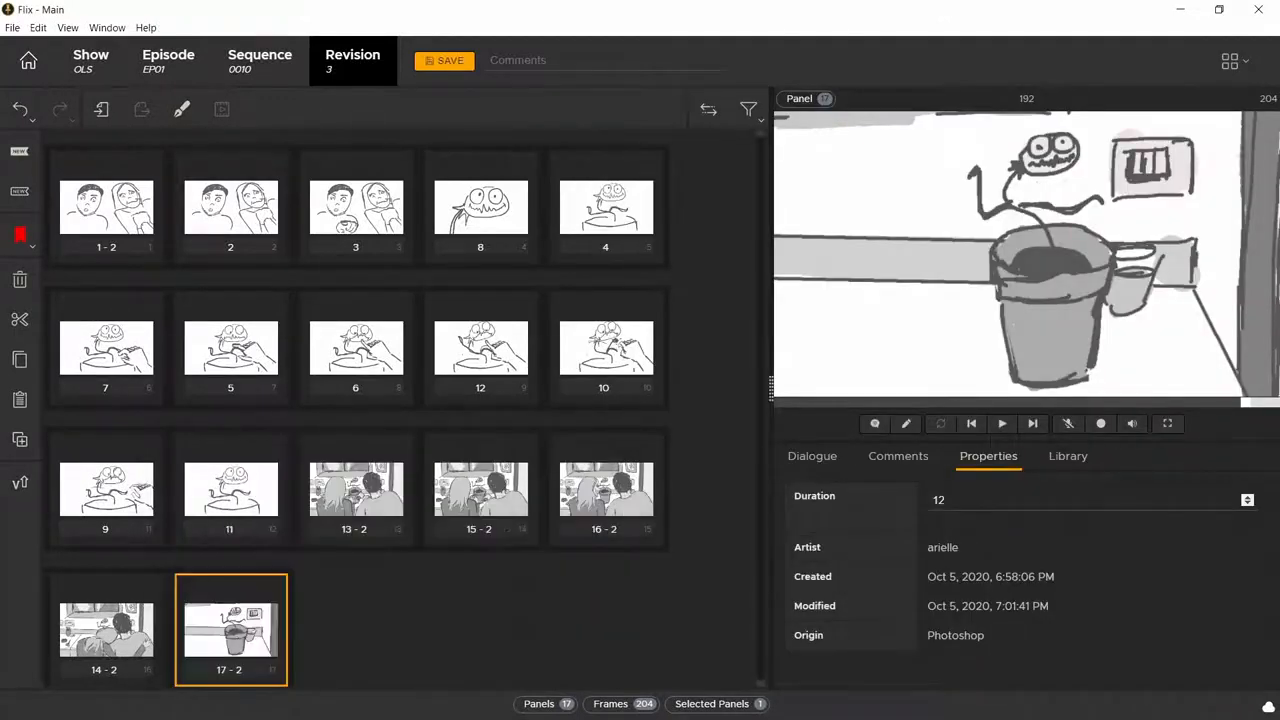